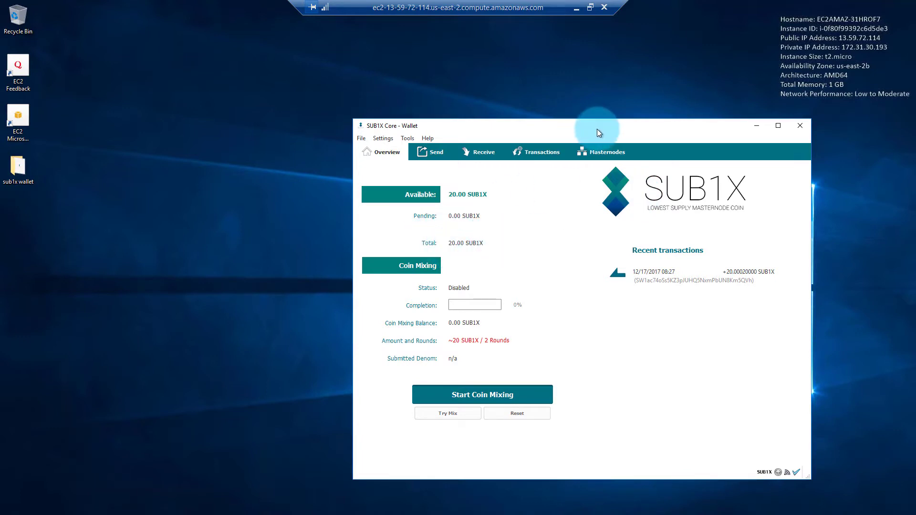
Browse the wallet's Masternodes, Transactions and Receive pages, then return to the Overview
left_click(597, 150)
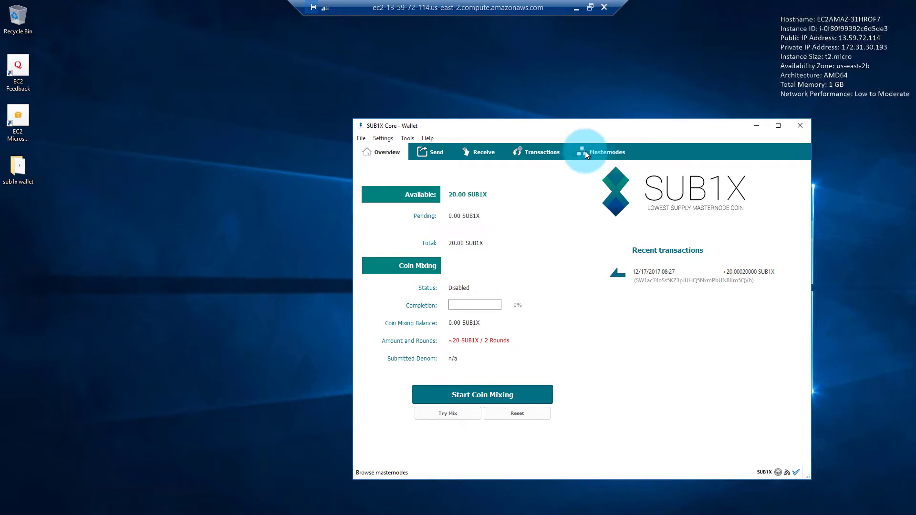
left_click(546, 153)
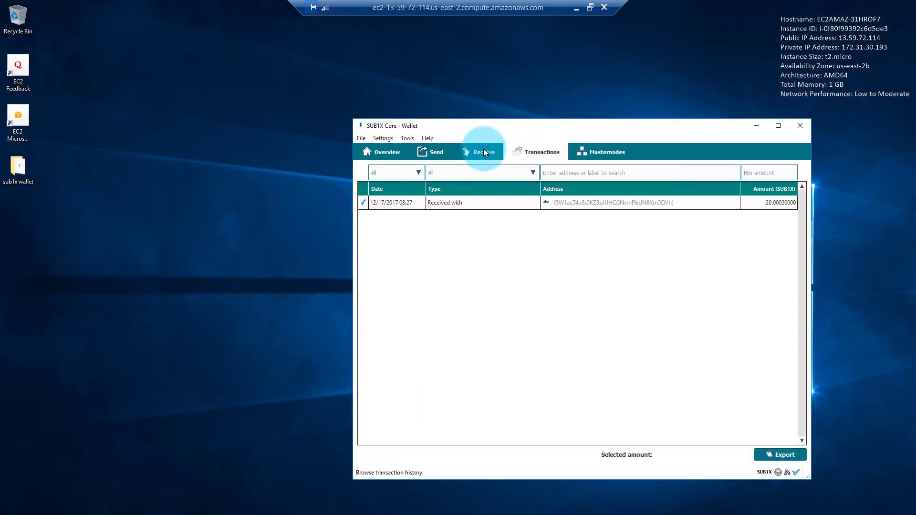
left_click(482, 153)
left_click(611, 154)
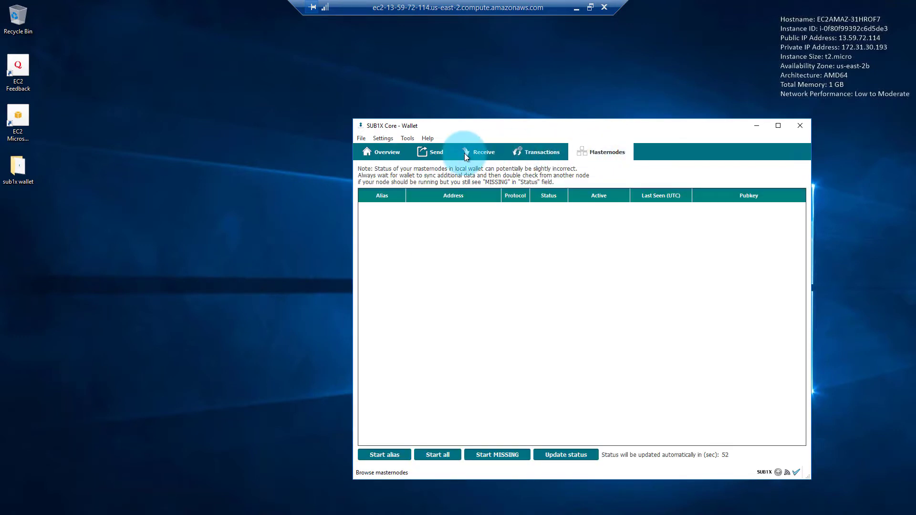
left_click(376, 155)
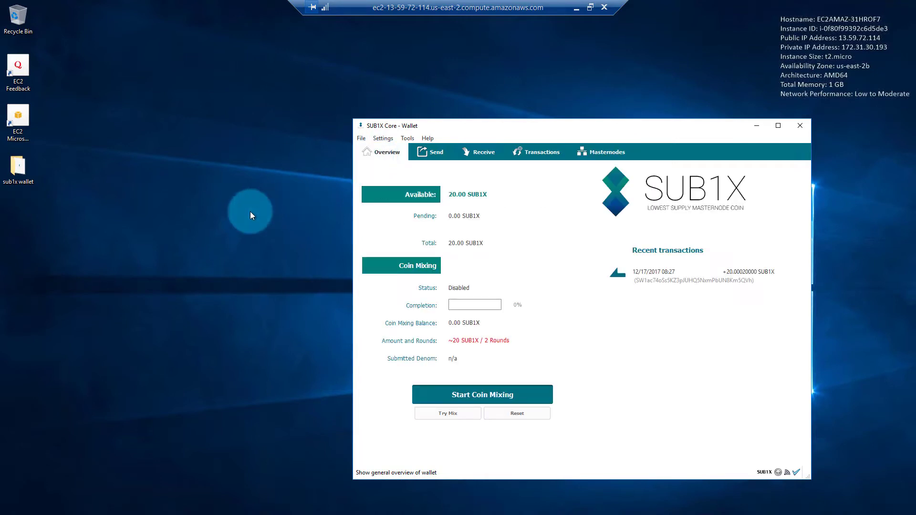
Create a desktop text document named 'masternode info' and open it in Notepad
right_click(157, 238)
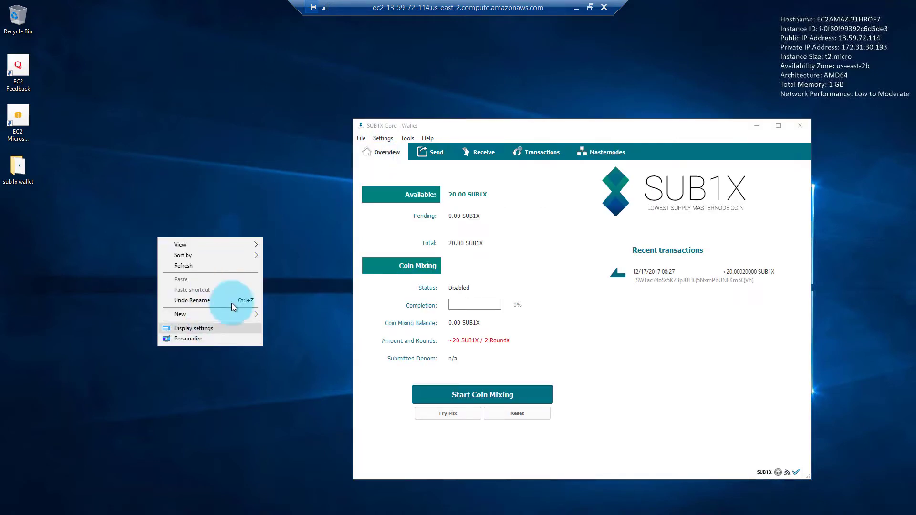
mouse_move(234, 316)
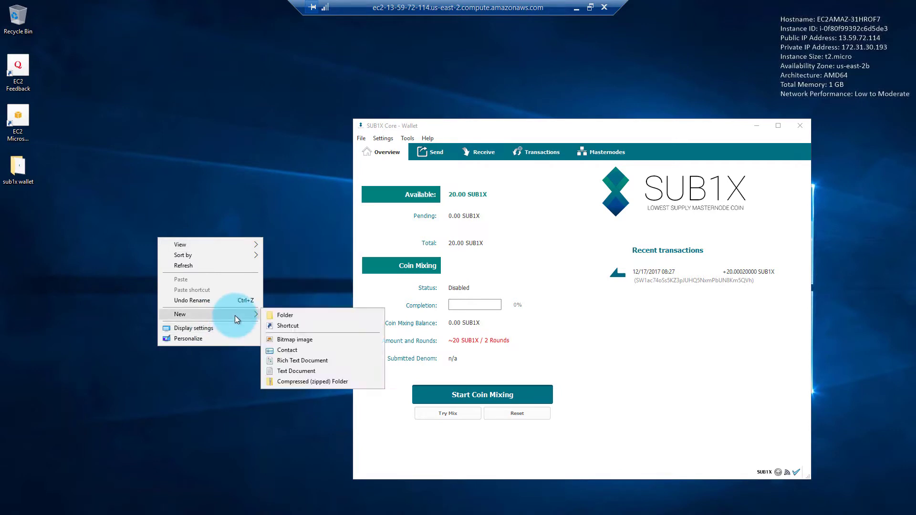
left_click(302, 371)
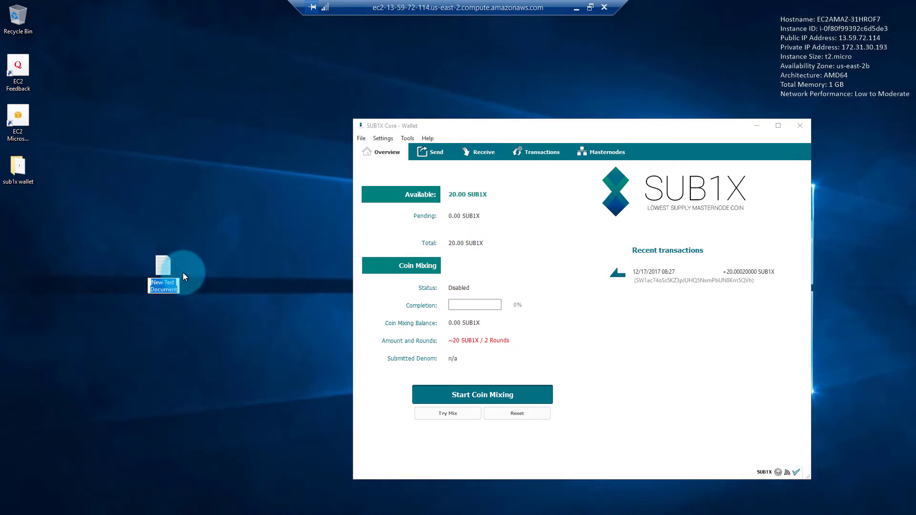
type("masternode info")
key("Return")
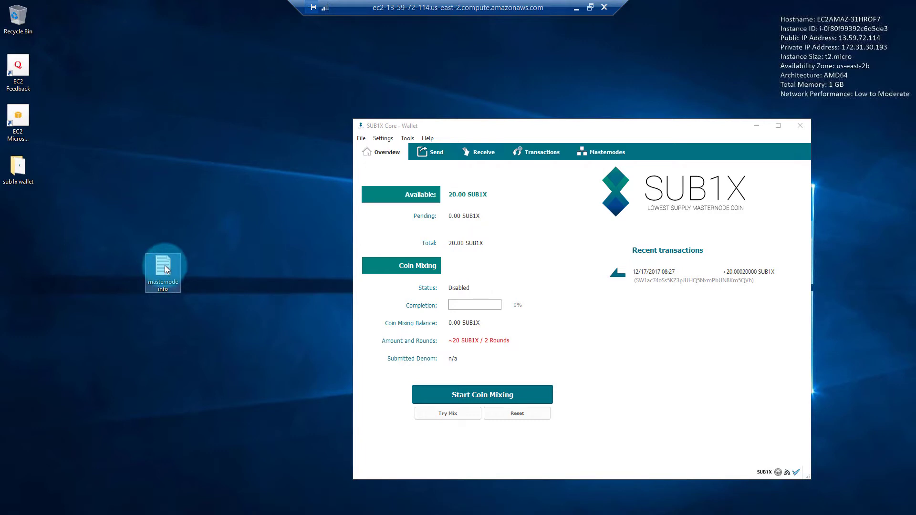
right_click(165, 265)
left_click(193, 295)
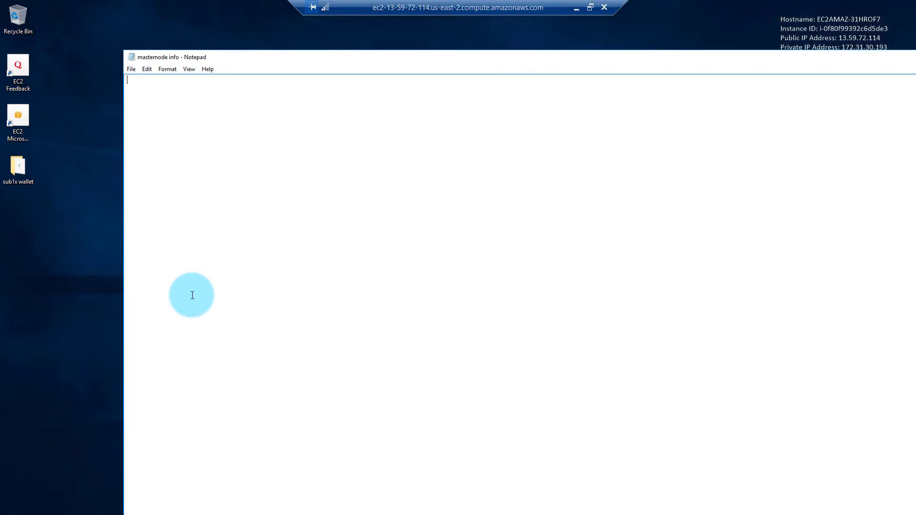
Type the labels 'public ip:', 'private ip:', 'masternode key:' and 'masternode address:' on separate lines
type("publi")
type("c ip: ")
type("private ip")
type("masternode")
type(" key: ")
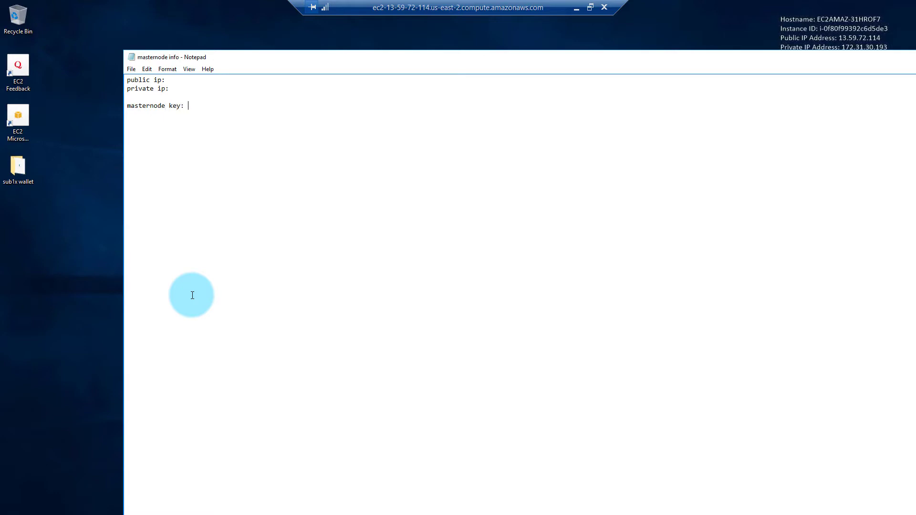
type("masternode address:")
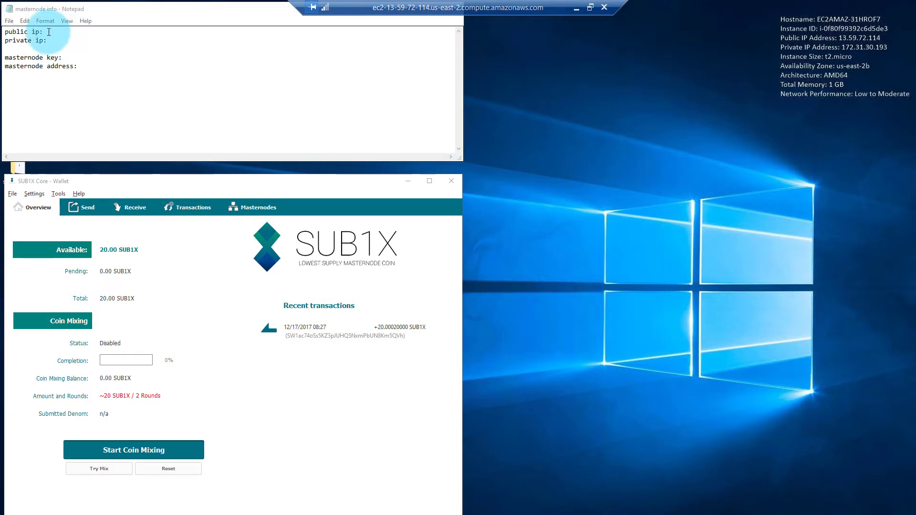
Copy the sub1x instance's public IP 13.59.72.114 from the EC2 console, then minimize Chrome
left_click(590, 9)
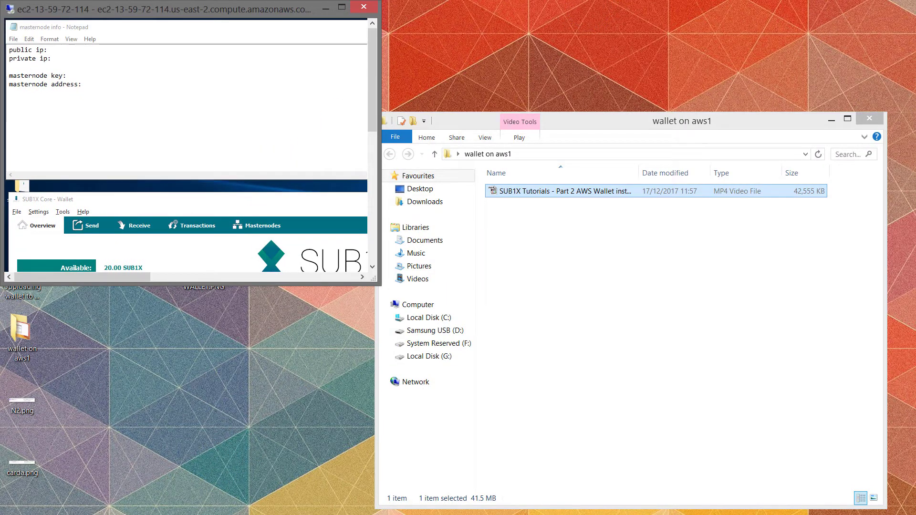
mouse_move(52, 501)
left_click(56, 482)
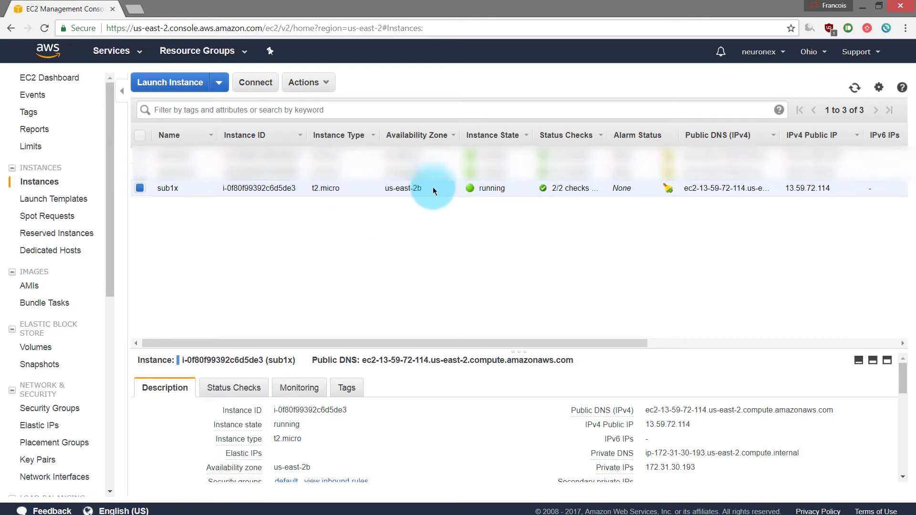
left_click_drag(614, 342, 665, 344)
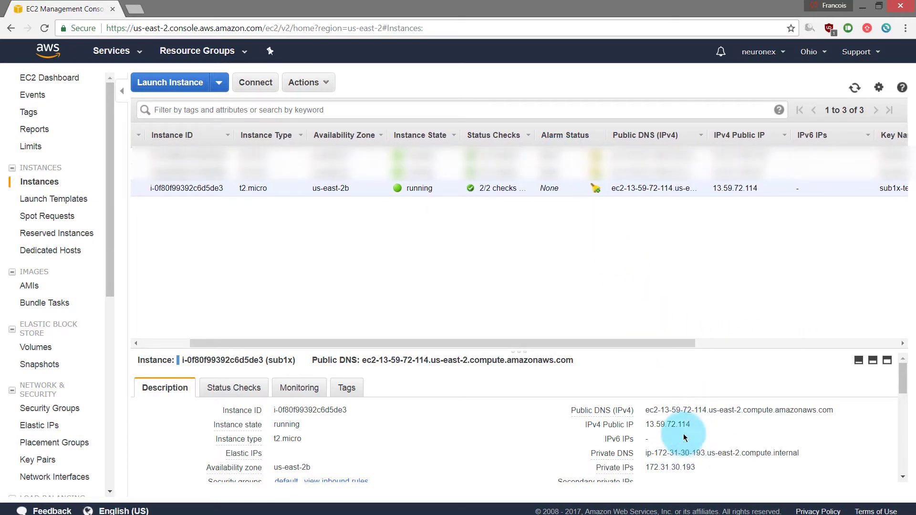
left_click_drag(900, 375, 901, 388)
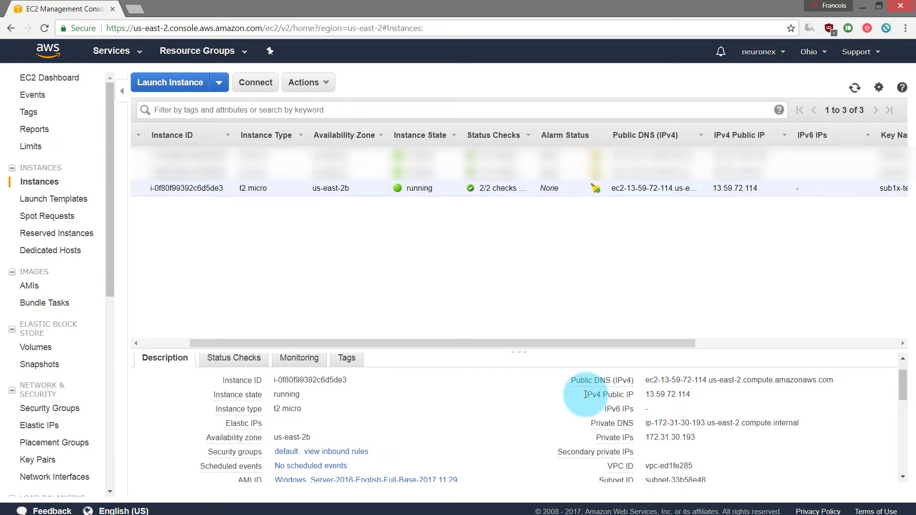
left_click_drag(585, 394, 602, 395)
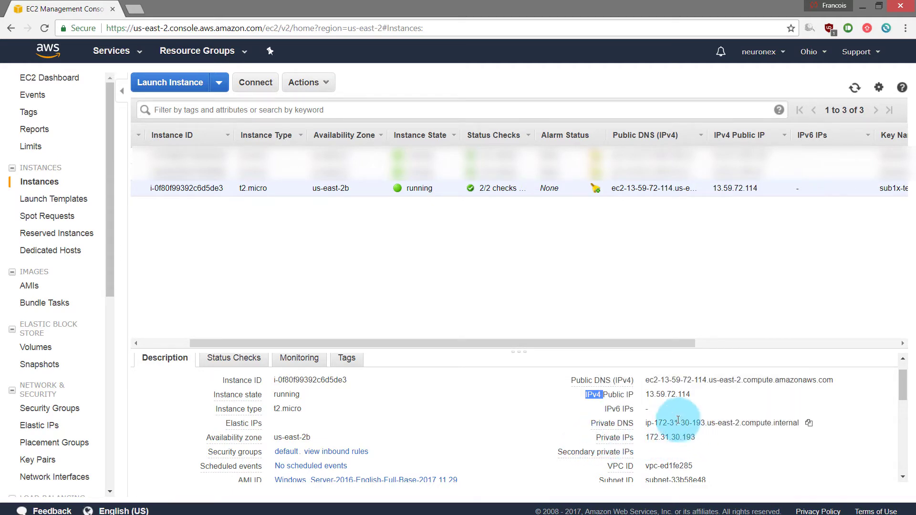
left_click_drag(645, 395, 706, 395)
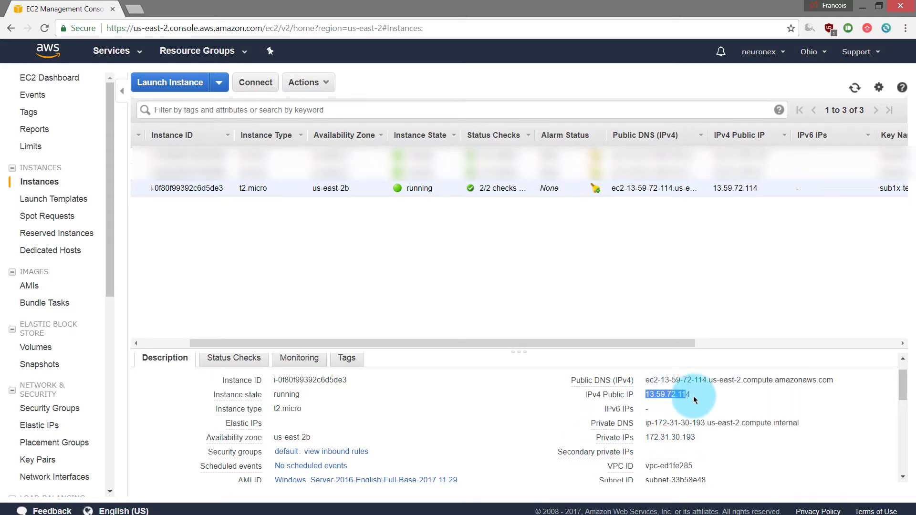
right_click(678, 394)
left_click(697, 402)
left_click(863, 6)
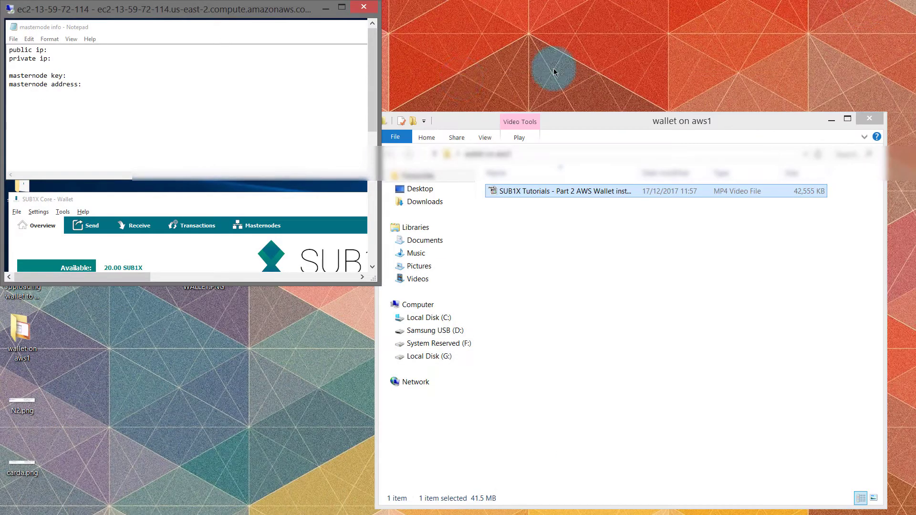
Paste the public IP 13.59.72.114 after 'public ip:' in the note
left_click(342, 7)
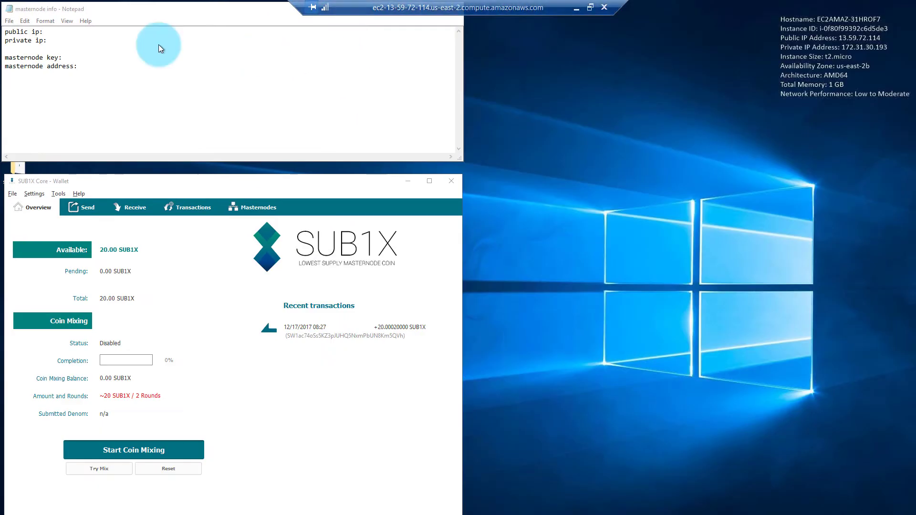
left_click(55, 32)
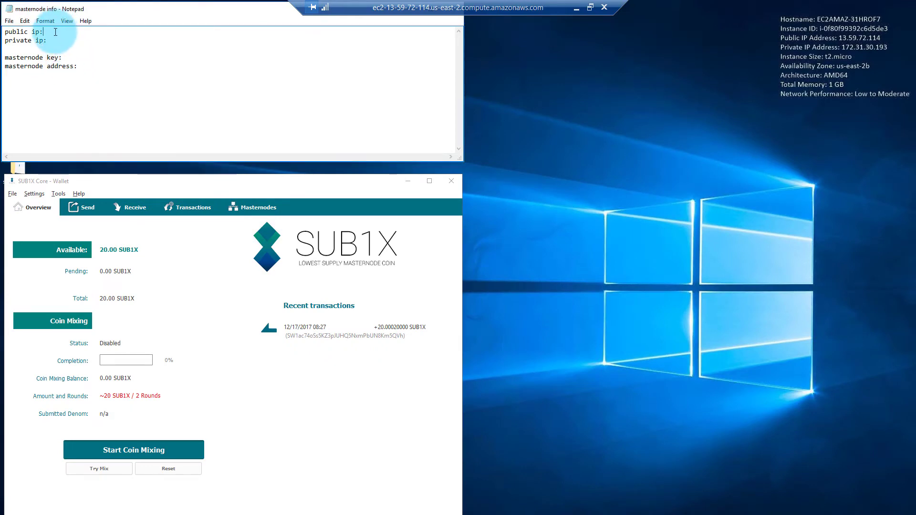
right_click(55, 32)
left_click(78, 72)
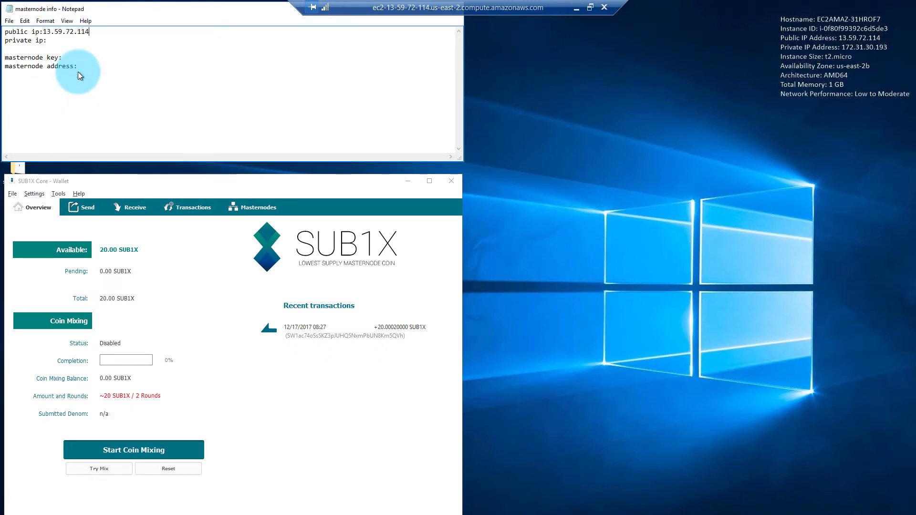
Copy the private IP 172.31.30.193 from the EC2 console and paste it after 'private ip:'
left_click(590, 7)
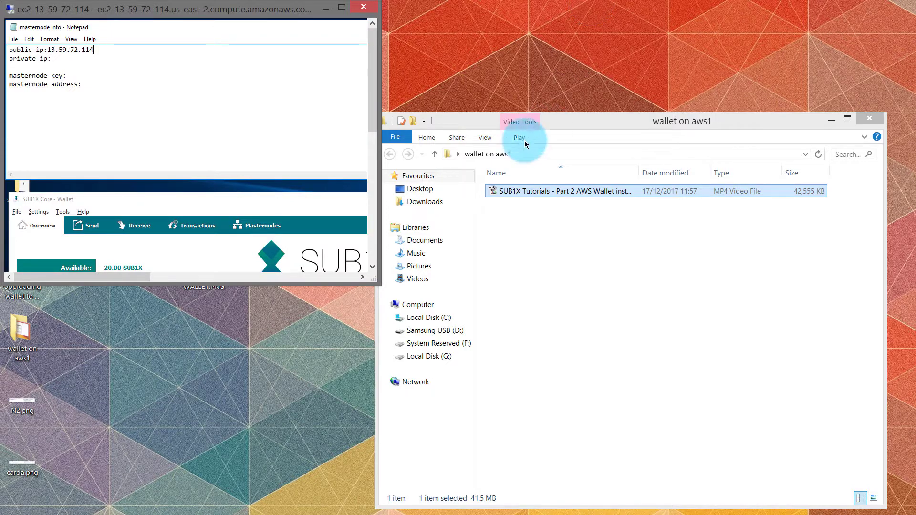
left_click(58, 491)
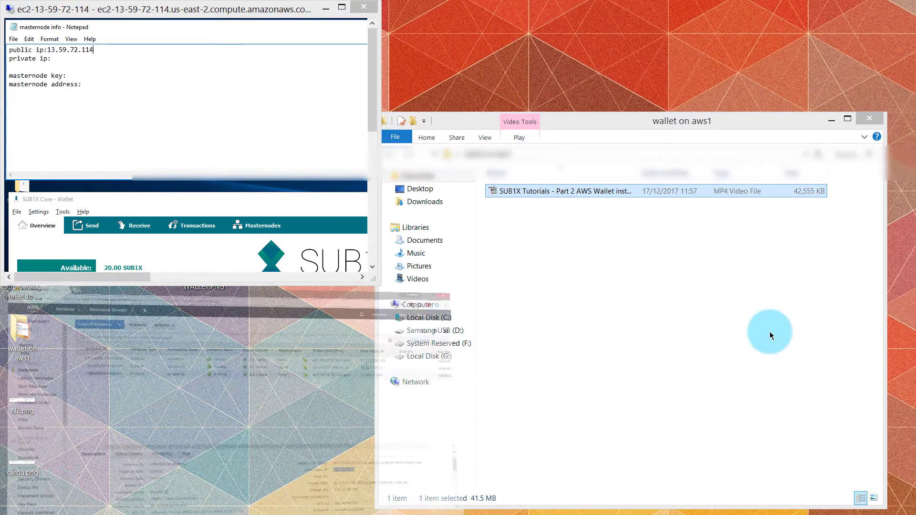
left_click_drag(645, 437, 695, 437)
right_click(691, 438)
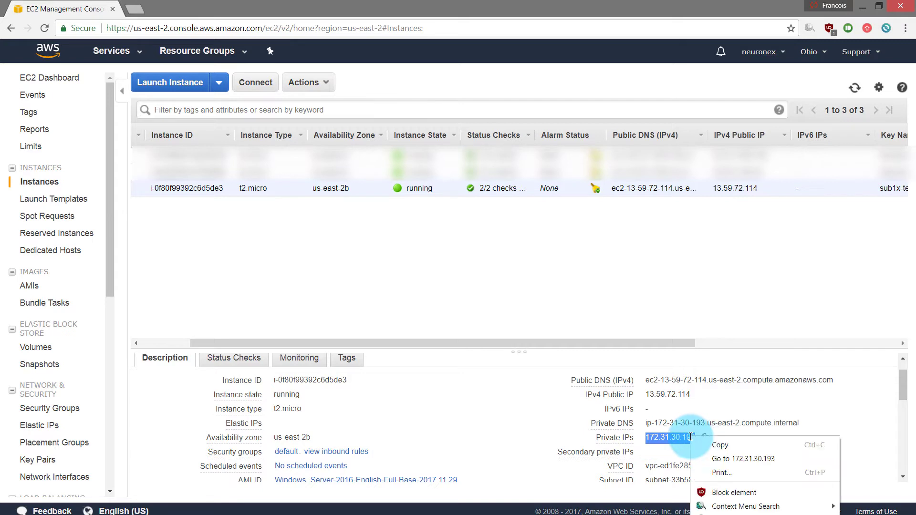
left_click(720, 445)
left_click(105, 511)
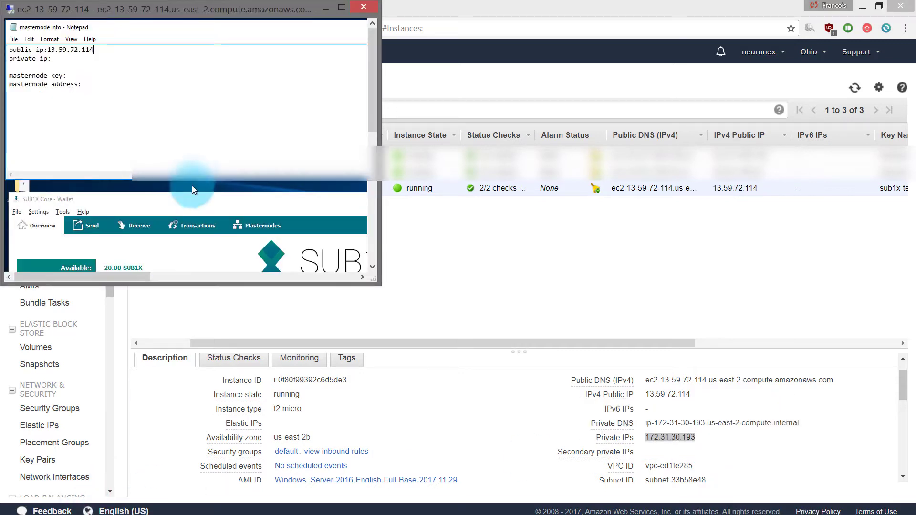
left_click(350, 5)
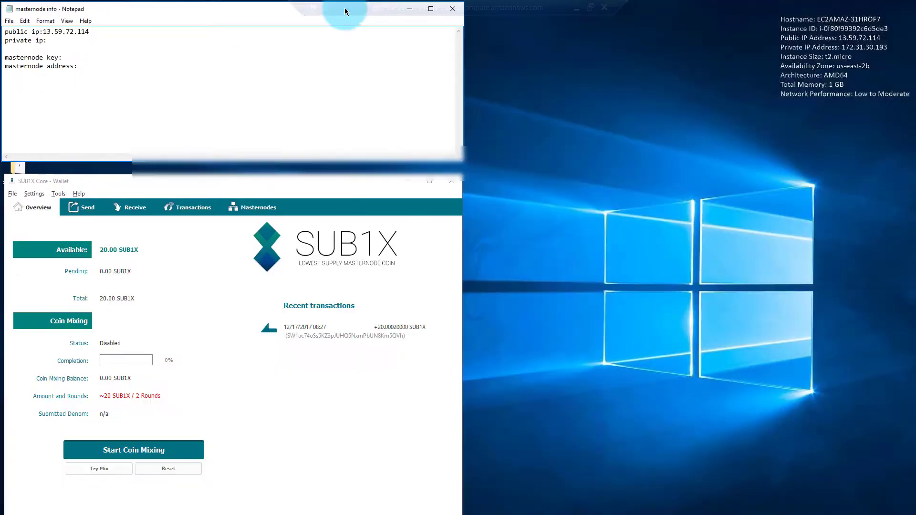
right_click(56, 40)
left_click(50, 41)
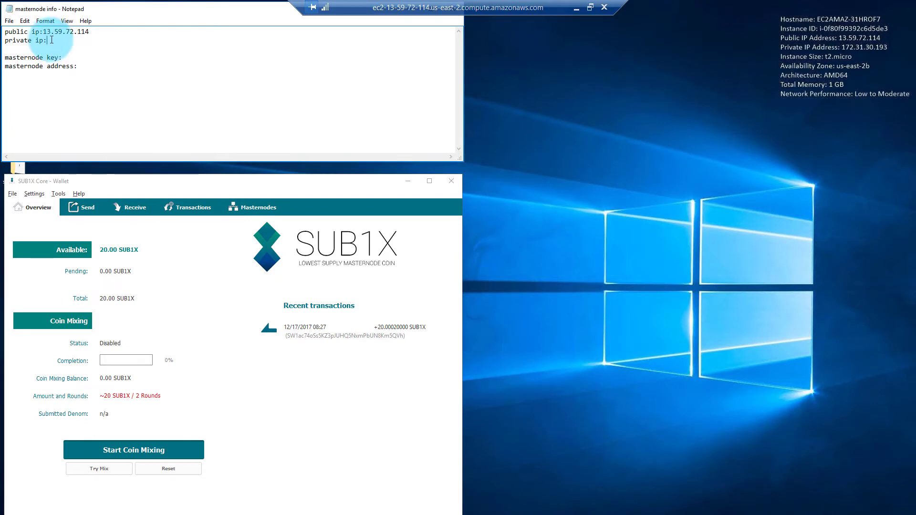
right_click(51, 40)
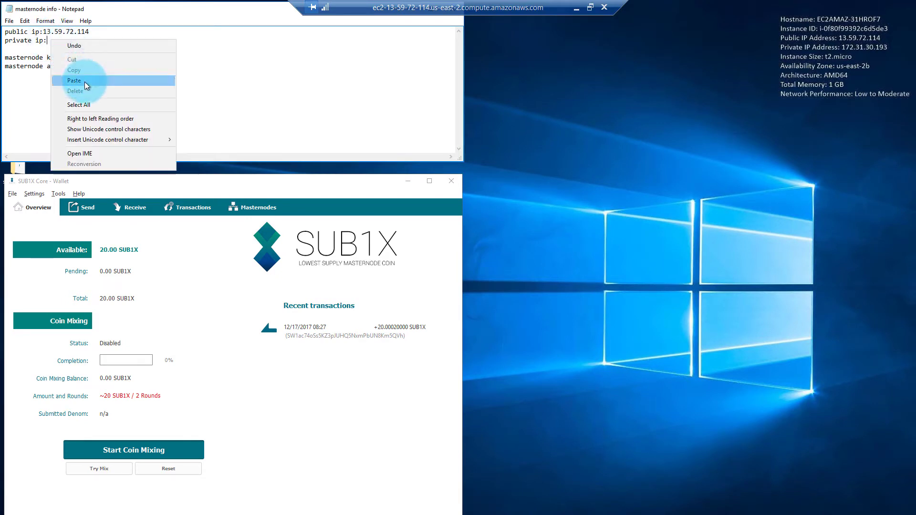
left_click(85, 81)
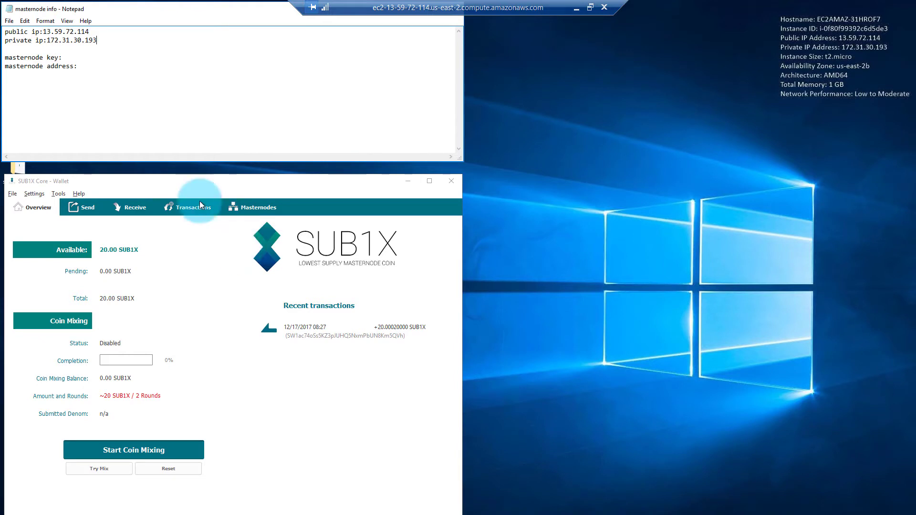
Run 'masternode genkey' in the wallet's debug console and copy the generated key
left_click(59, 194)
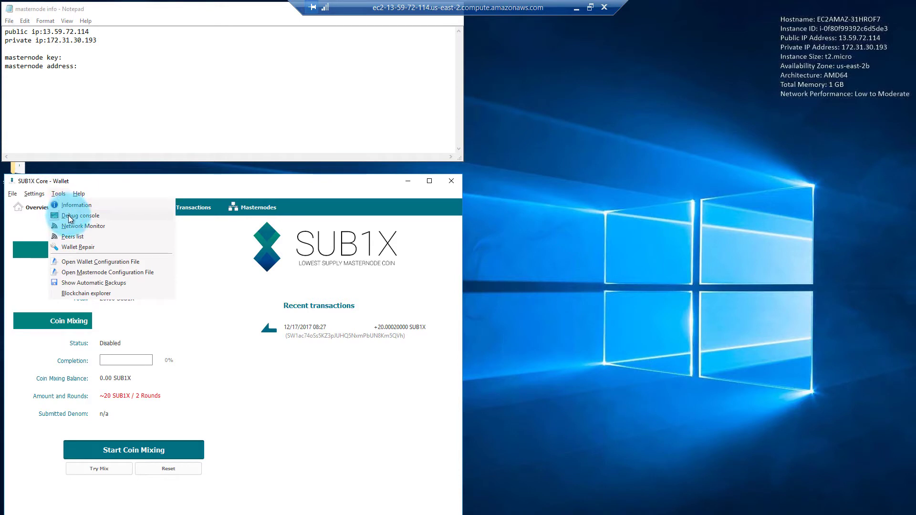
left_click(68, 215)
left_click(321, 399)
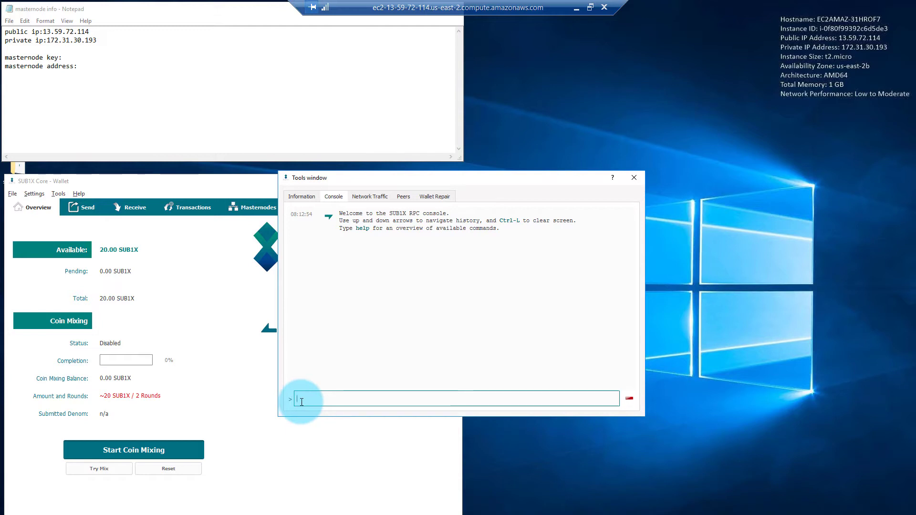
type("masternode genkey")
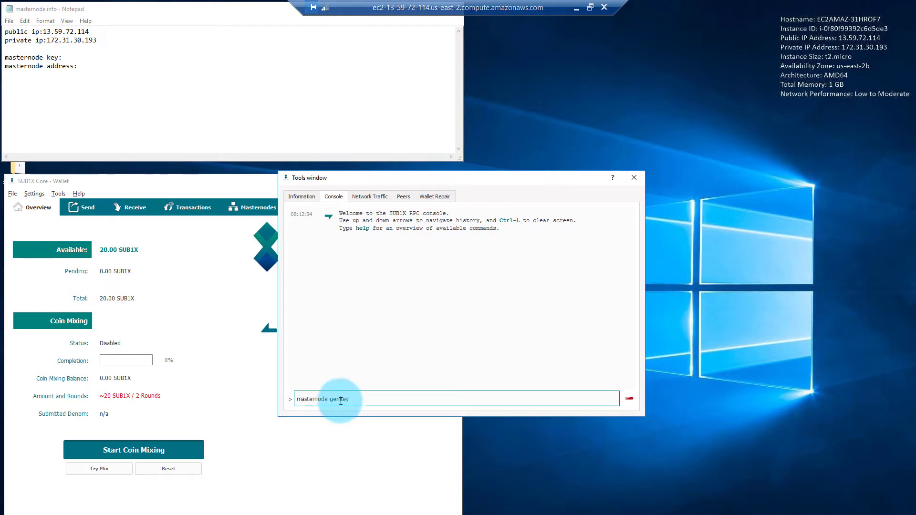
key("Return")
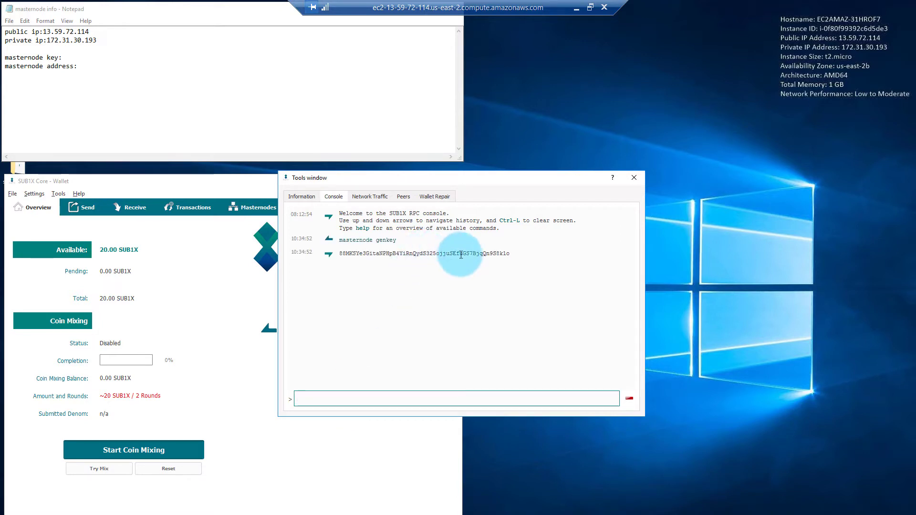
double_click(476, 253)
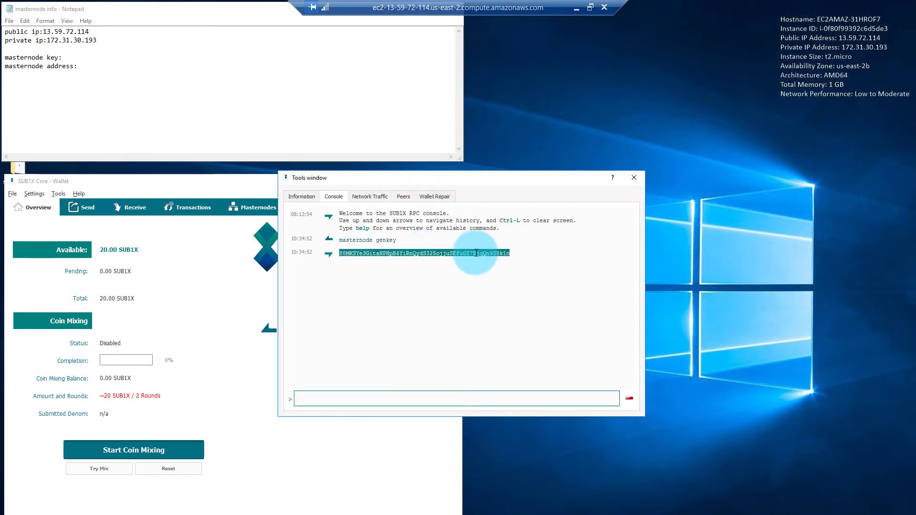
right_click(480, 255)
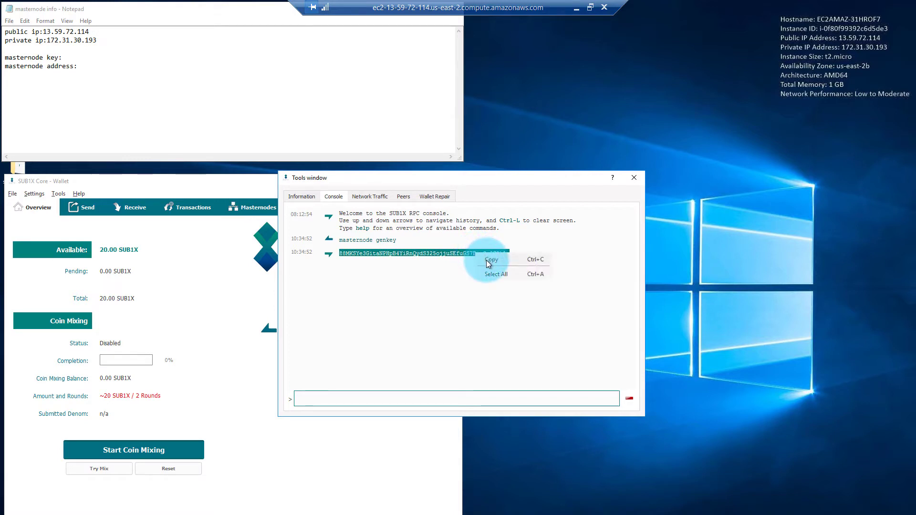
left_click(487, 259)
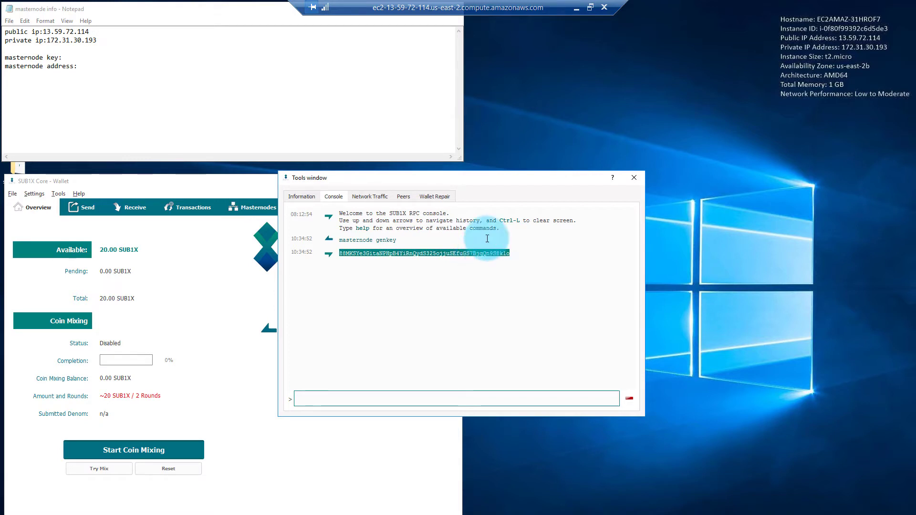
Paste the key after 'masternode key:' and add spaces after each label in the note
left_click(67, 57)
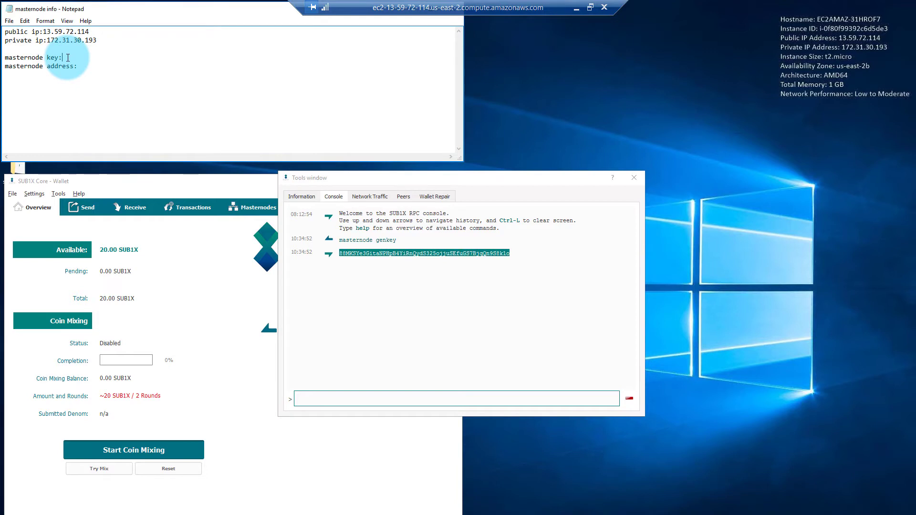
right_click(68, 58)
left_click(90, 98)
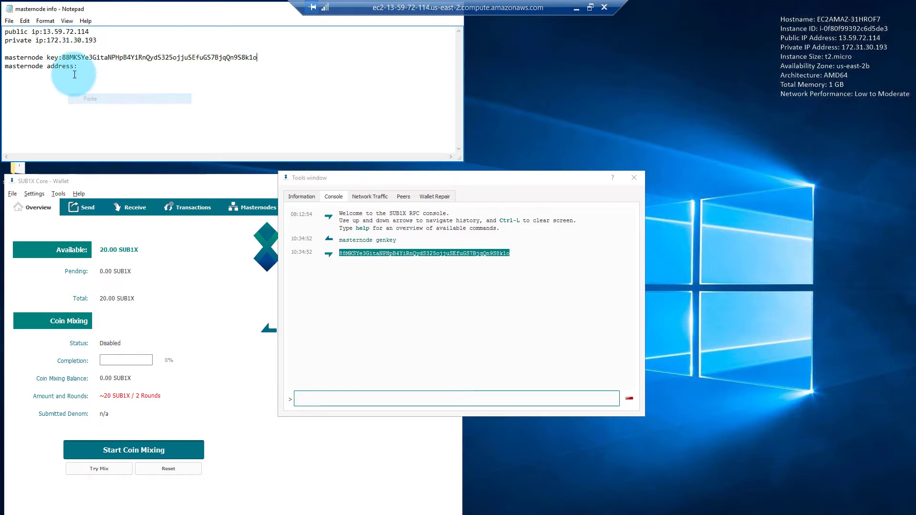
left_click(62, 58)
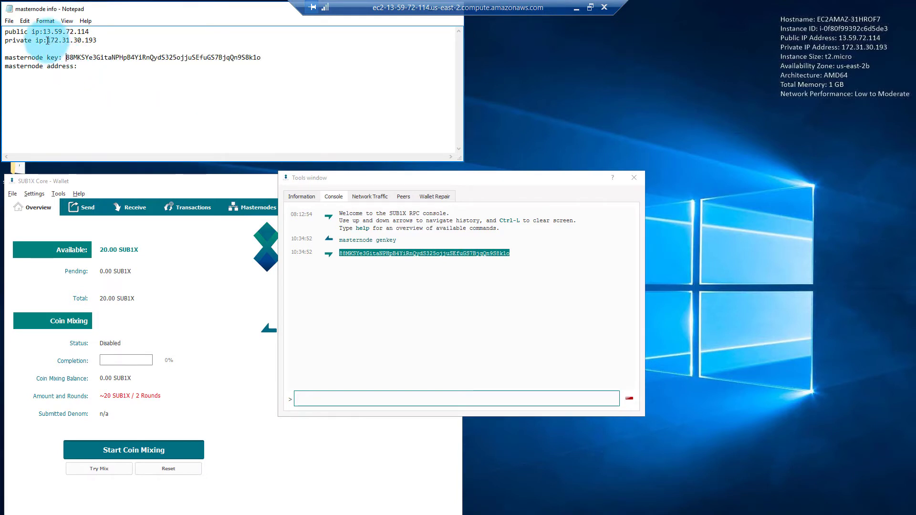
left_click(46, 40)
left_click(43, 32)
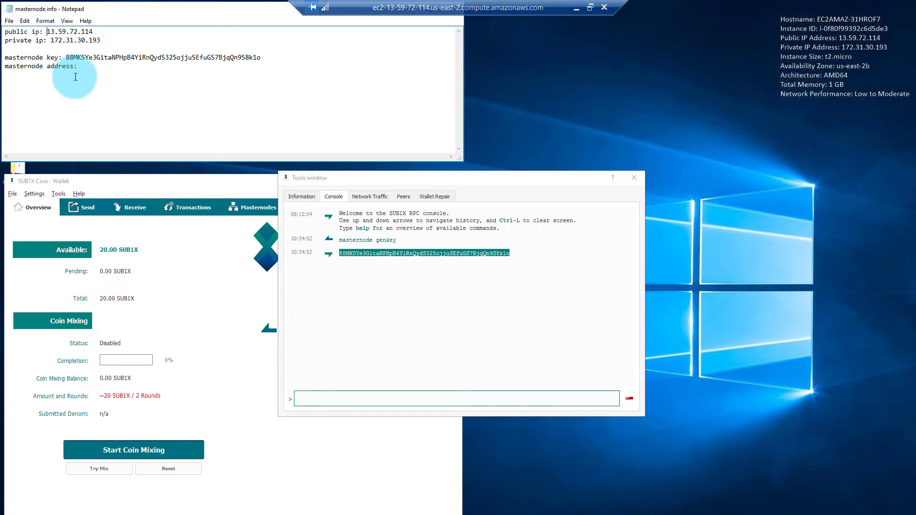
left_click(79, 66)
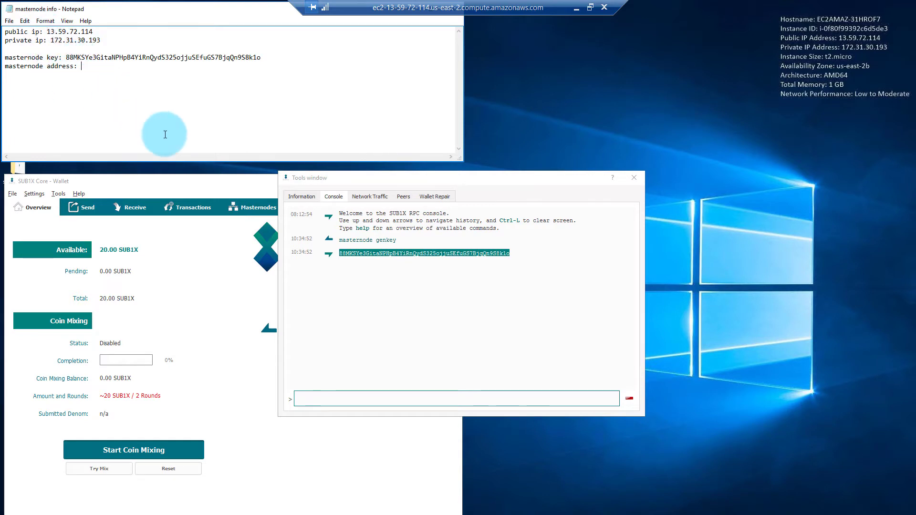
left_click(381, 397)
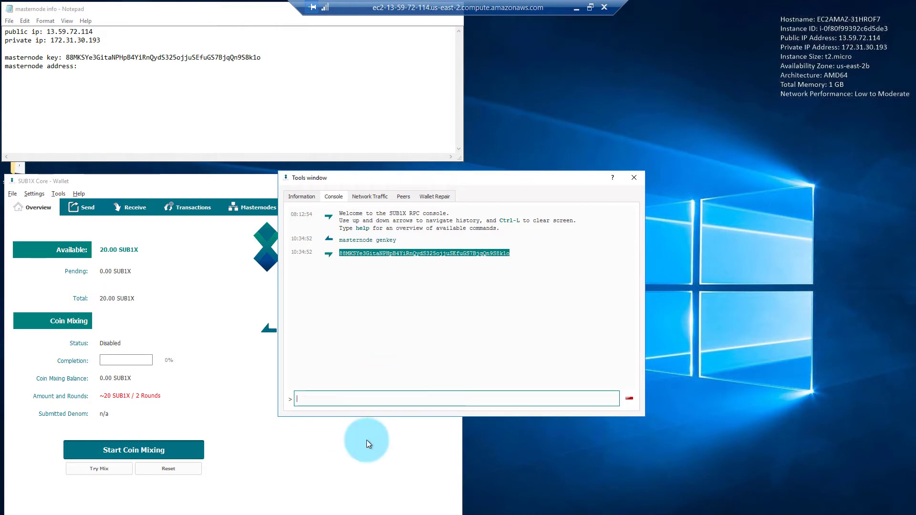
Run 'getaccountaddress sub1xdemo' in the console and select the returned address
type("getaccountaddress")
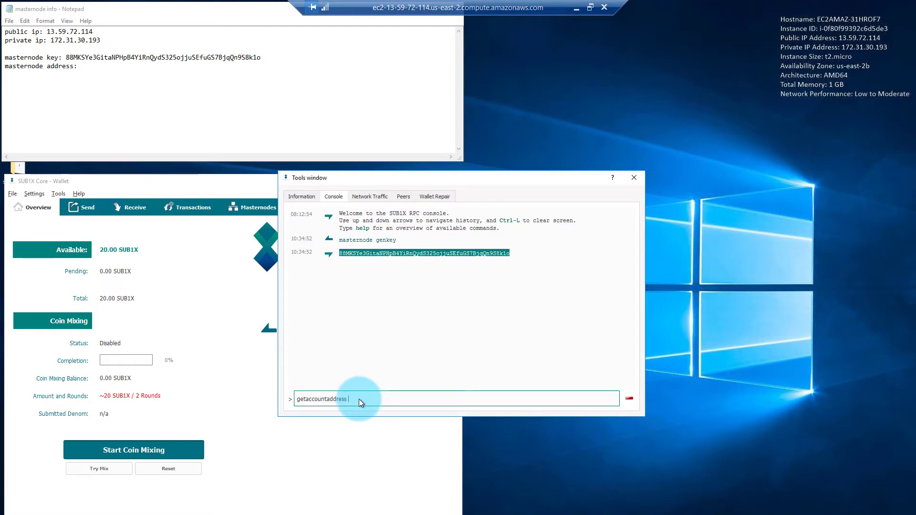
type(" sub1xdemo")
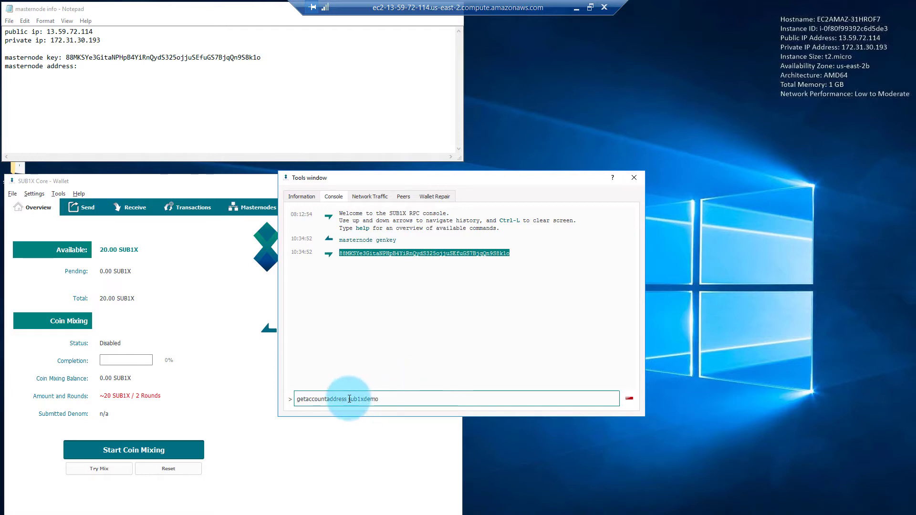
key("Return")
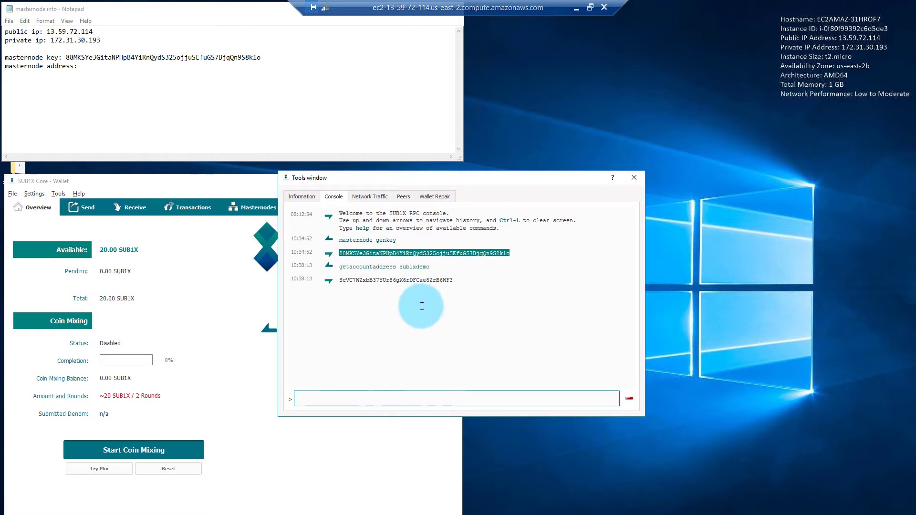
left_click_drag(452, 278, 339, 281)
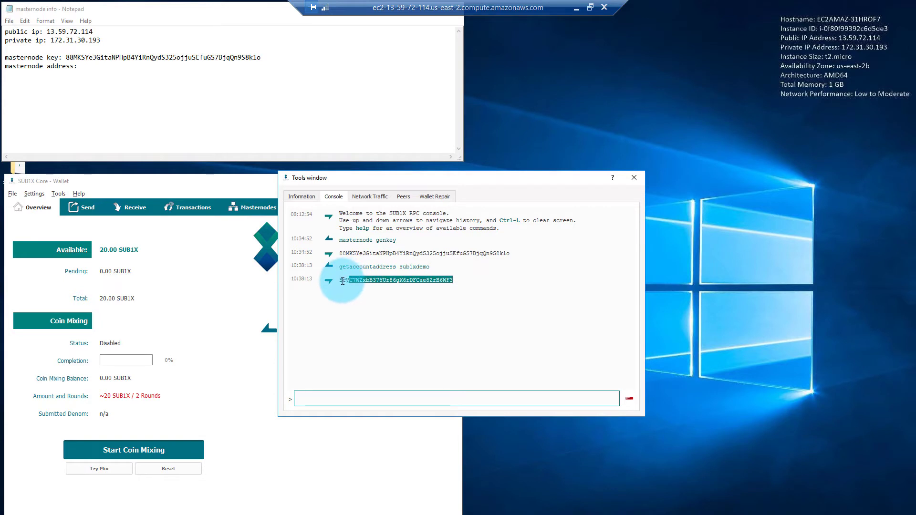
left_click(345, 281)
double_click(348, 281)
key("ctrl+c")
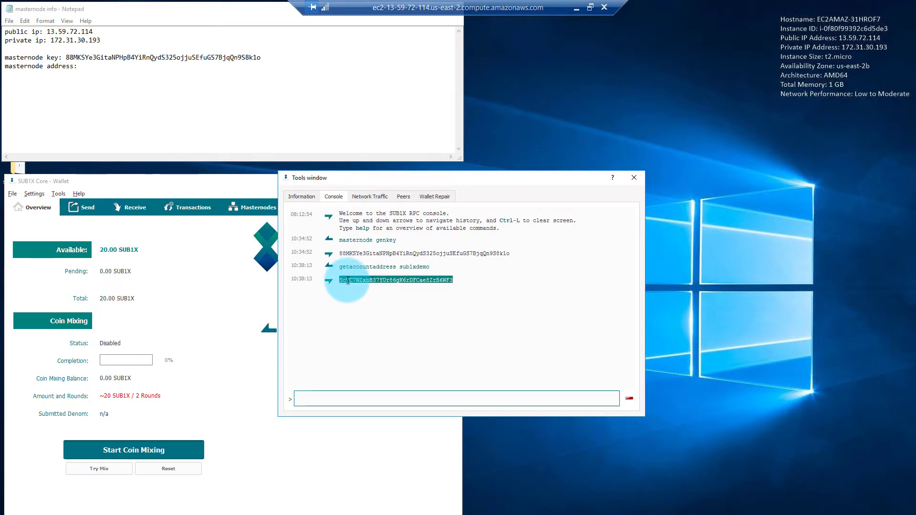
Paste the address after 'masternode address:' and save the note
left_click(91, 65)
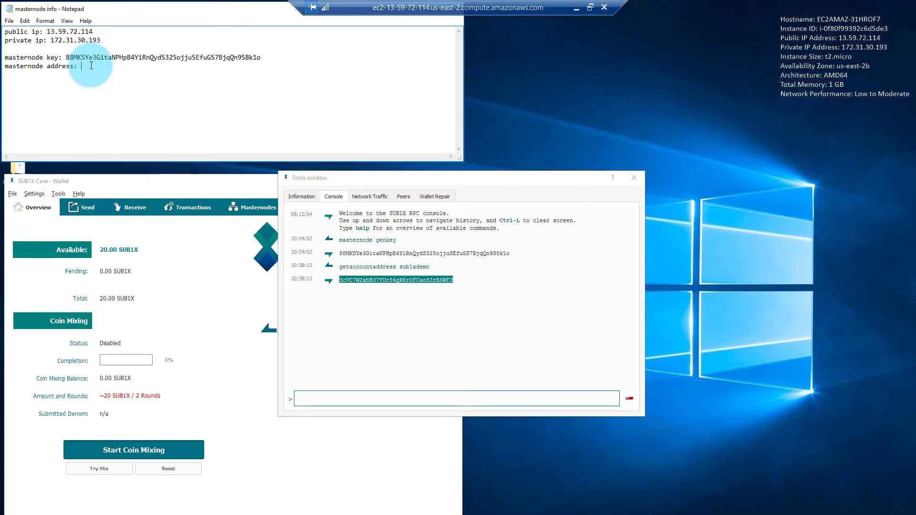
key("ctrl+v")
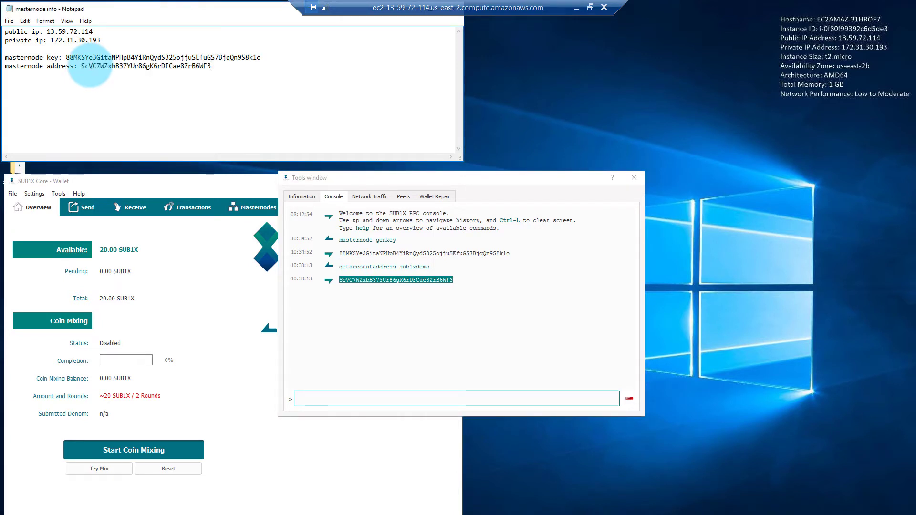
left_click(10, 22)
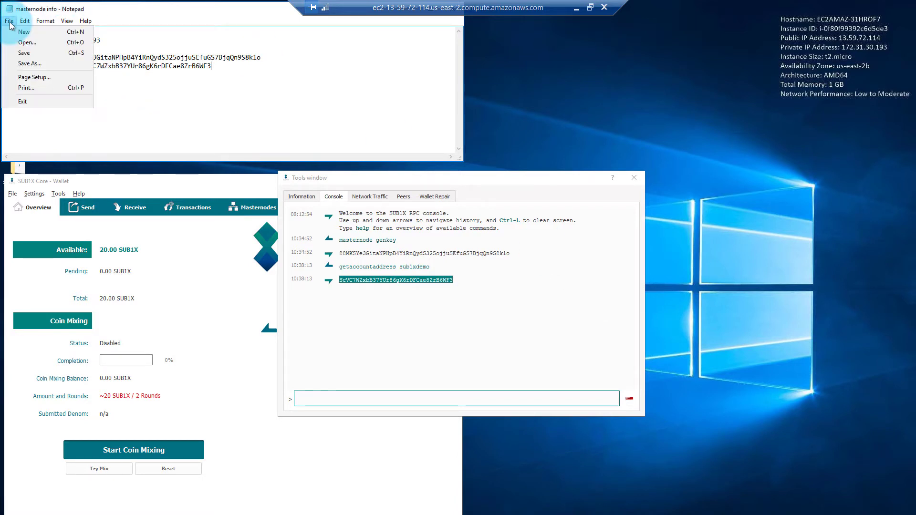
left_click(21, 54)
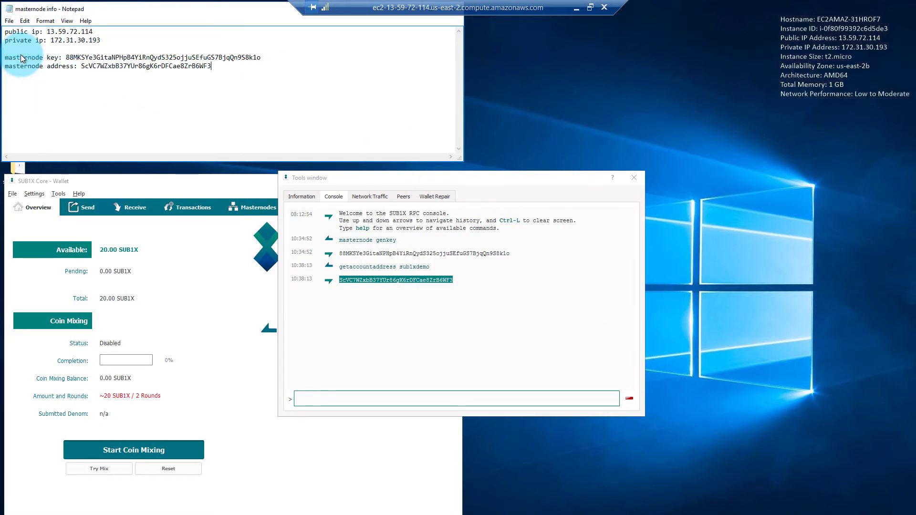
Close the debug console, copy the masternode address from the note, and go to Send
left_click(633, 179)
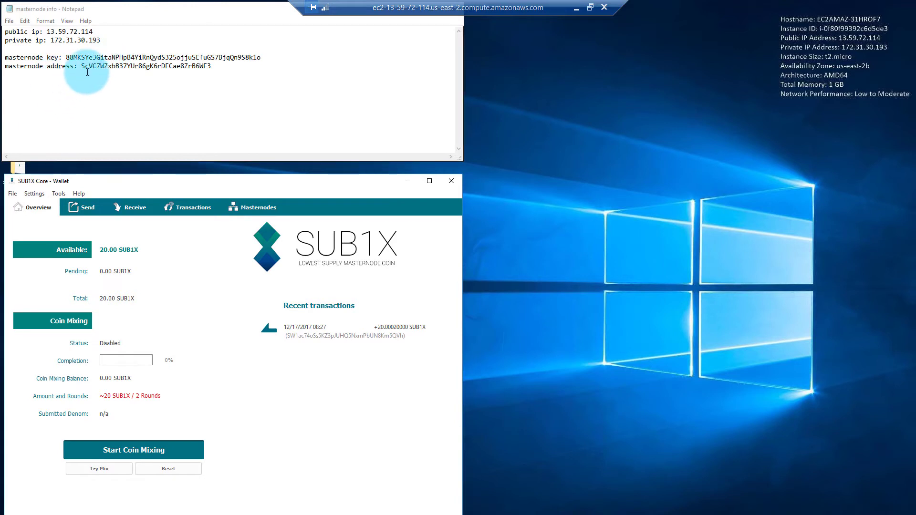
left_click_drag(81, 66, 192, 66)
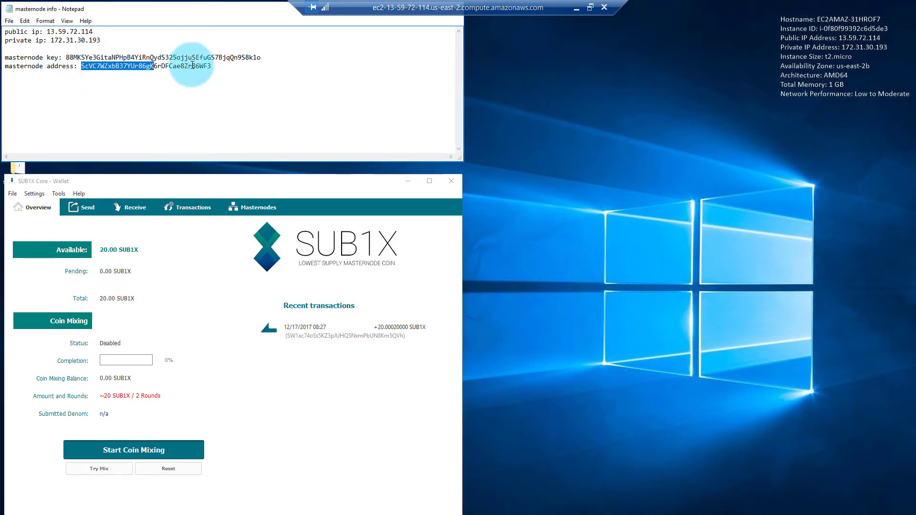
left_click(240, 69)
left_click(87, 207)
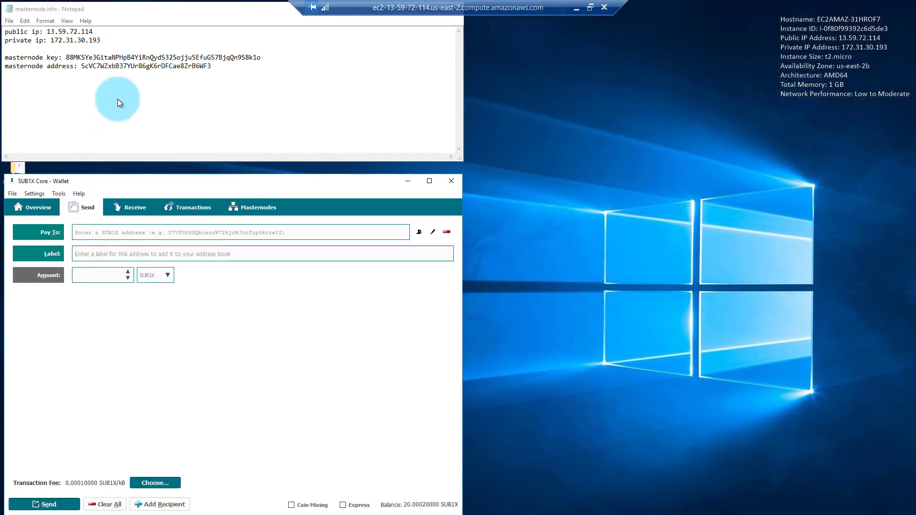
double_click(120, 67)
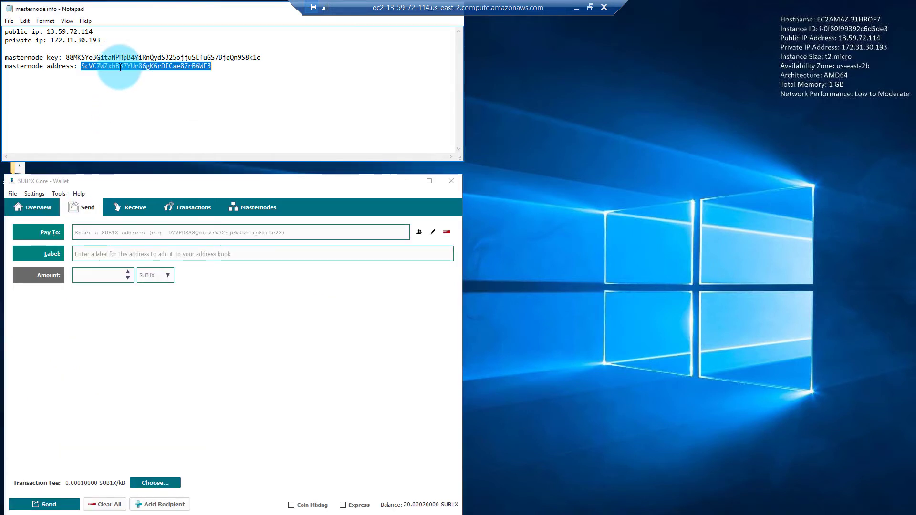
right_click(120, 67)
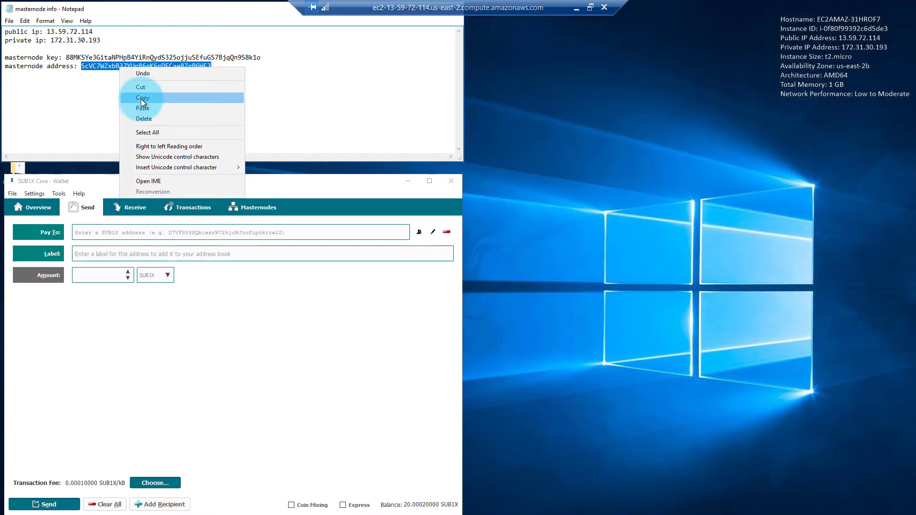
left_click(141, 99)
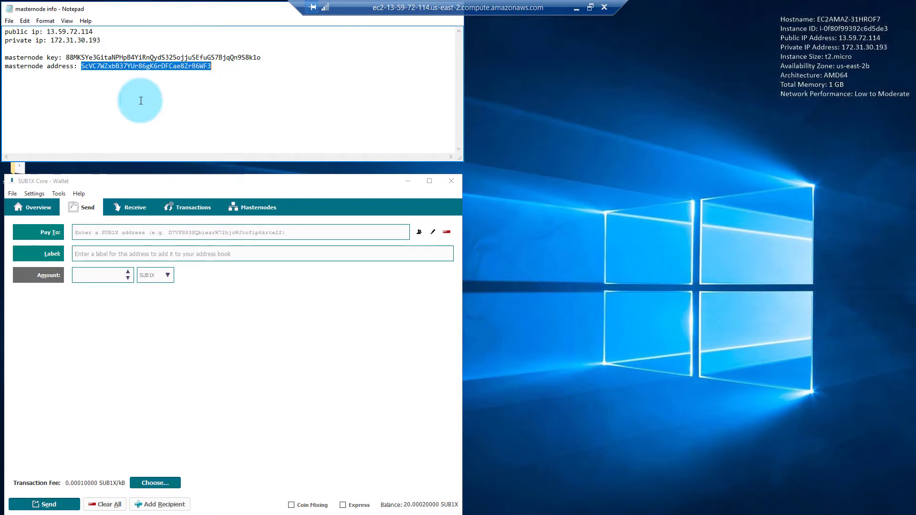
Paste the masternode address as recipient and enter an amount of 20
right_click(123, 232)
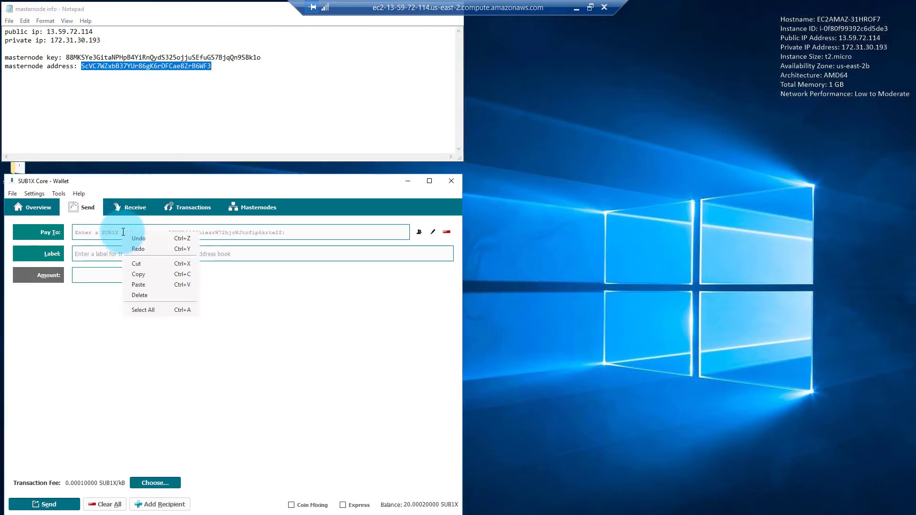
left_click(139, 285)
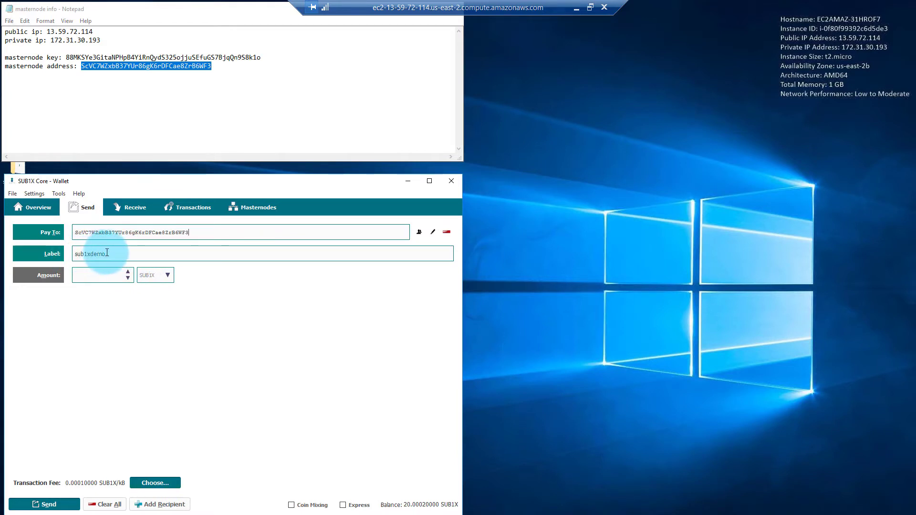
left_click(103, 274)
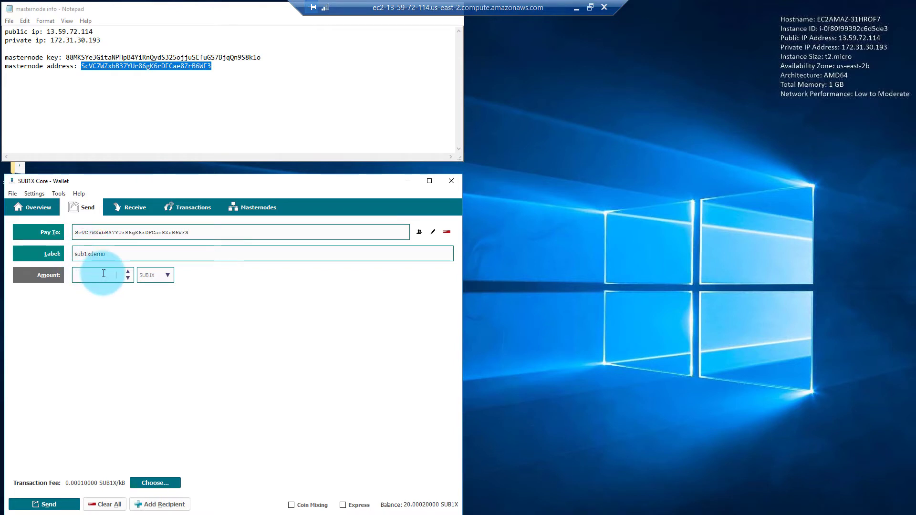
type("20")
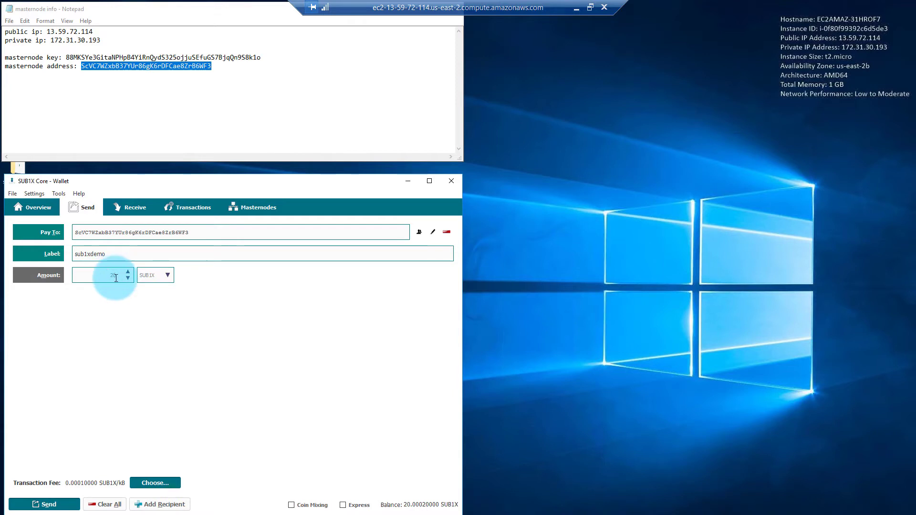
Send the 20 SUB1X, confirm it, and check the transaction on the Overview
left_click(59, 509)
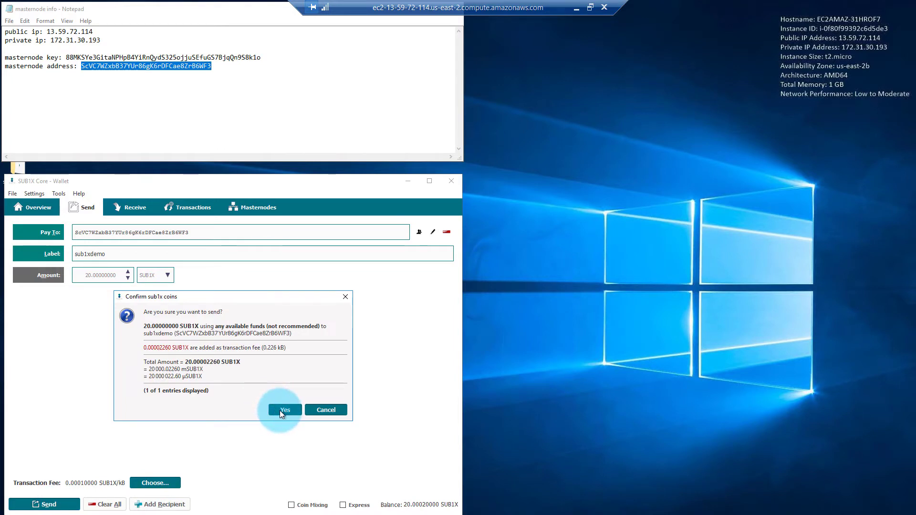
left_click(281, 411)
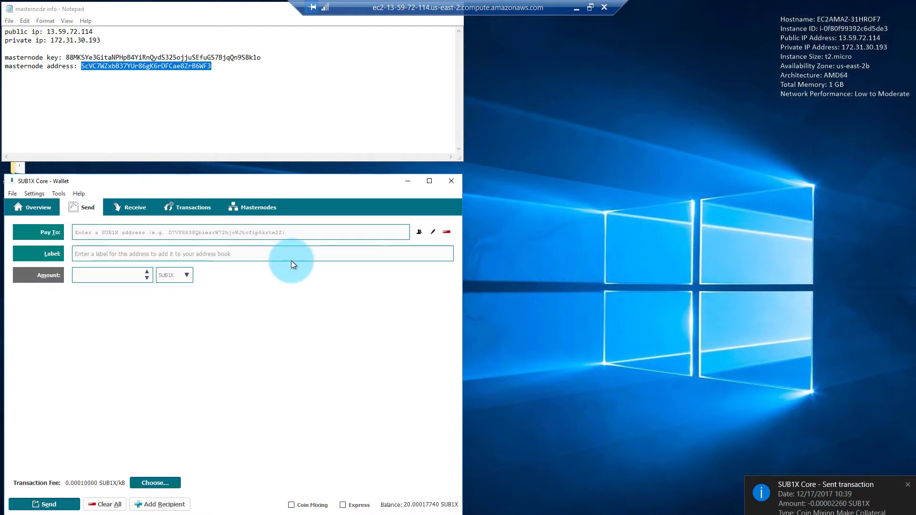
key("alt+1")
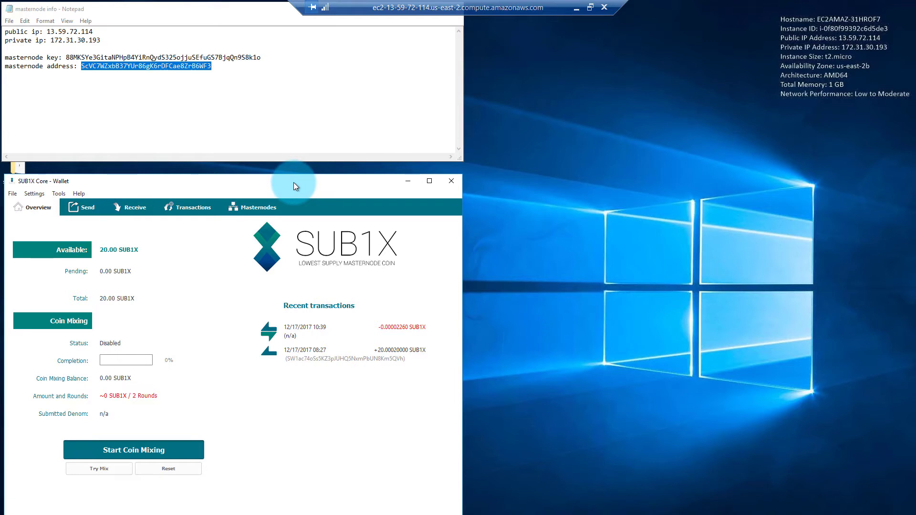
key("alt+Tab")
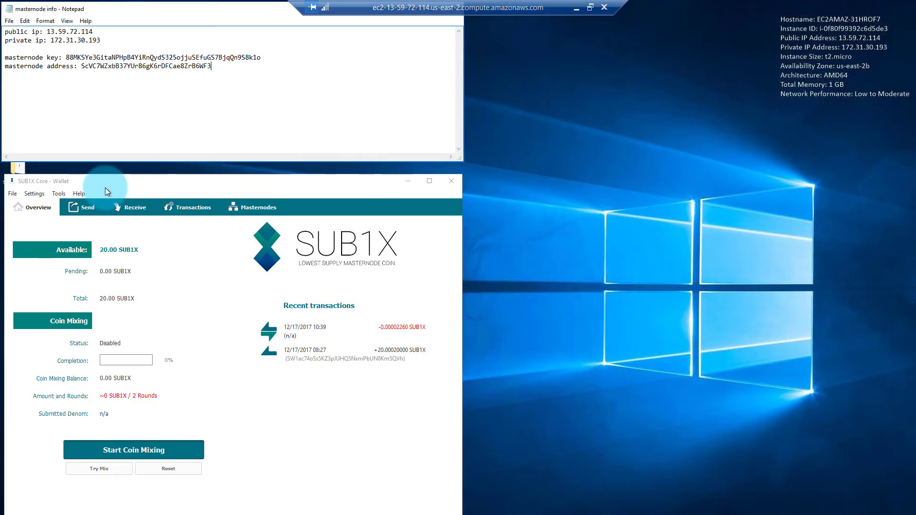
Open Settings > Encrypt Wallet and move the passphrase dialog aside
left_click(15, 196)
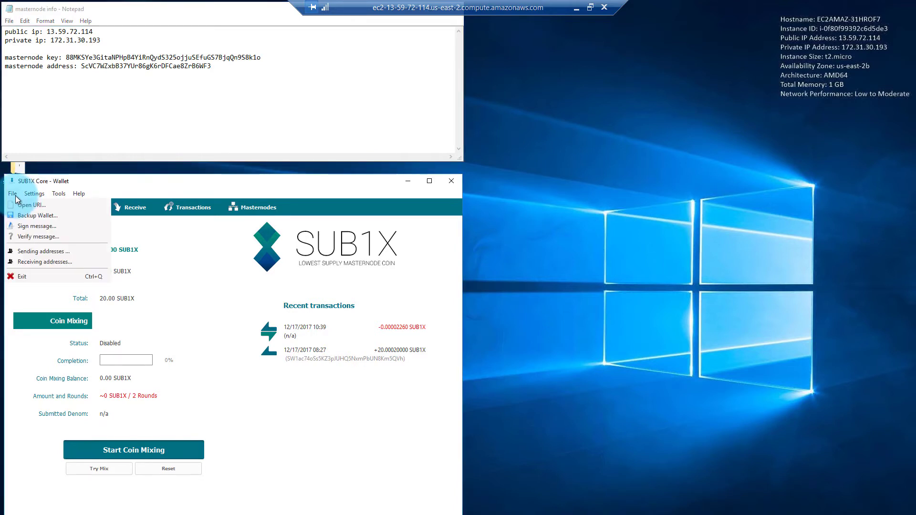
left_click(34, 194)
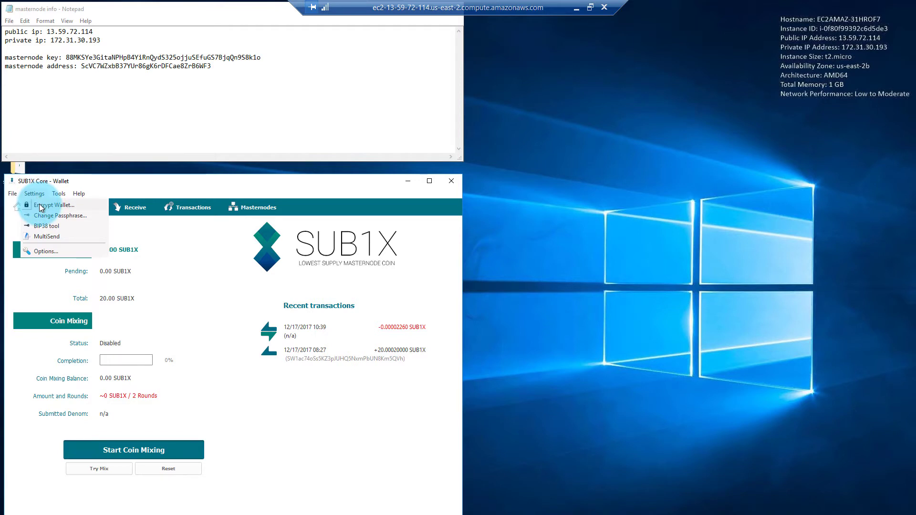
left_click(39, 204)
left_click_drag(200, 302, 560, 236)
left_click(562, 287)
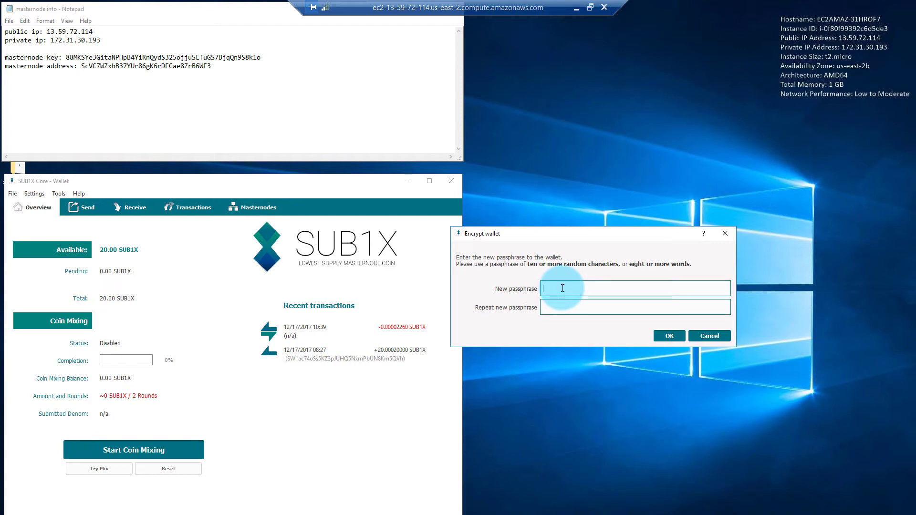
Type a new wallet passphrase on a new line in the note and save it
left_click(220, 67)
key("Return")
key("Return")
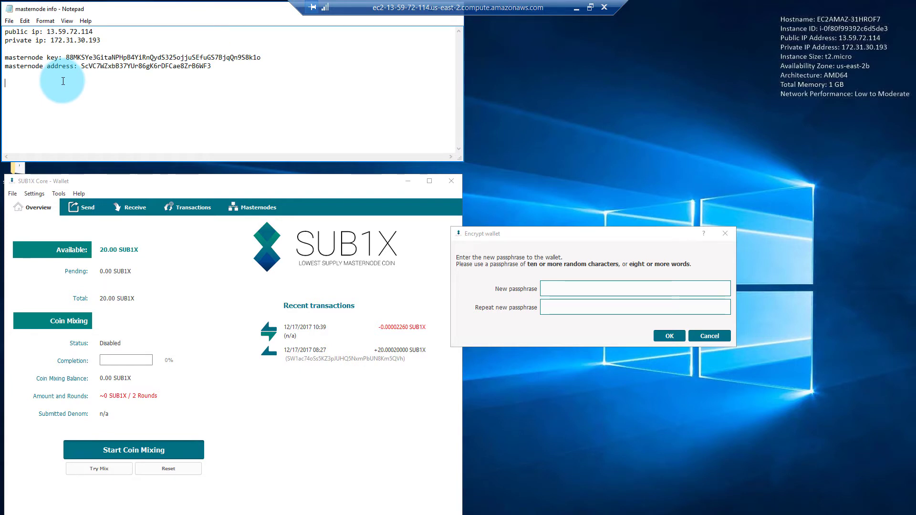
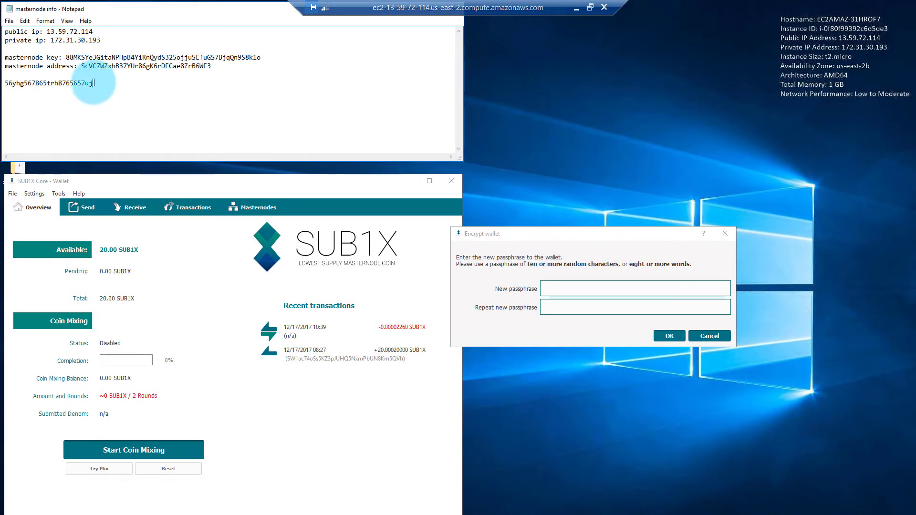
left_click(9, 21)
left_click(27, 53)
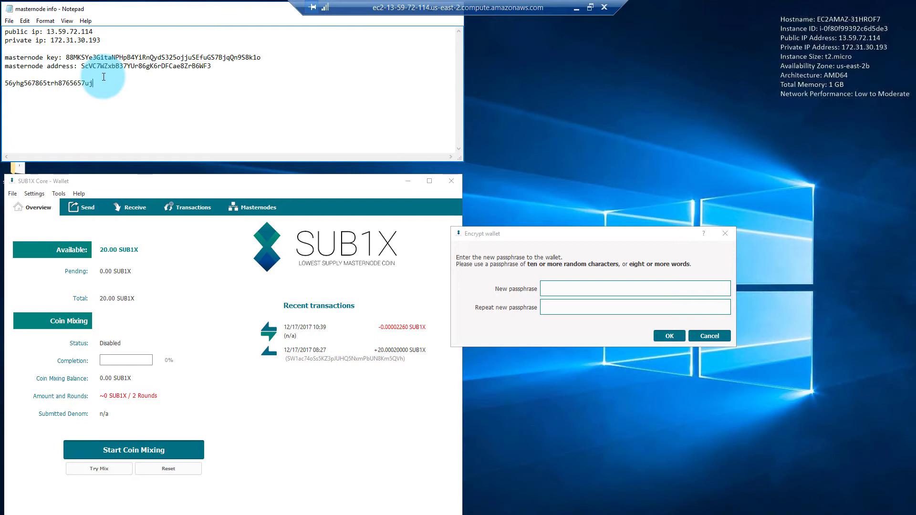
left_click_drag(93, 83, 5, 85)
double_click(39, 85)
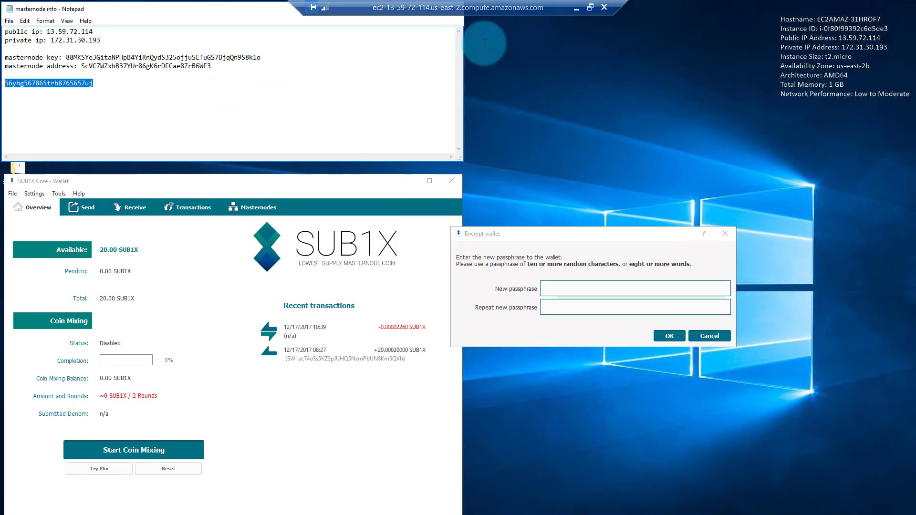
left_click(9, 22)
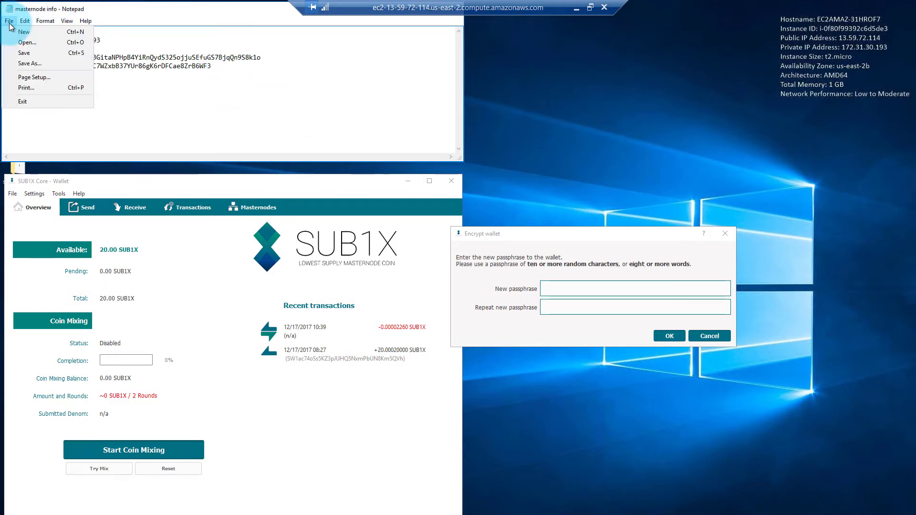
left_click(27, 55)
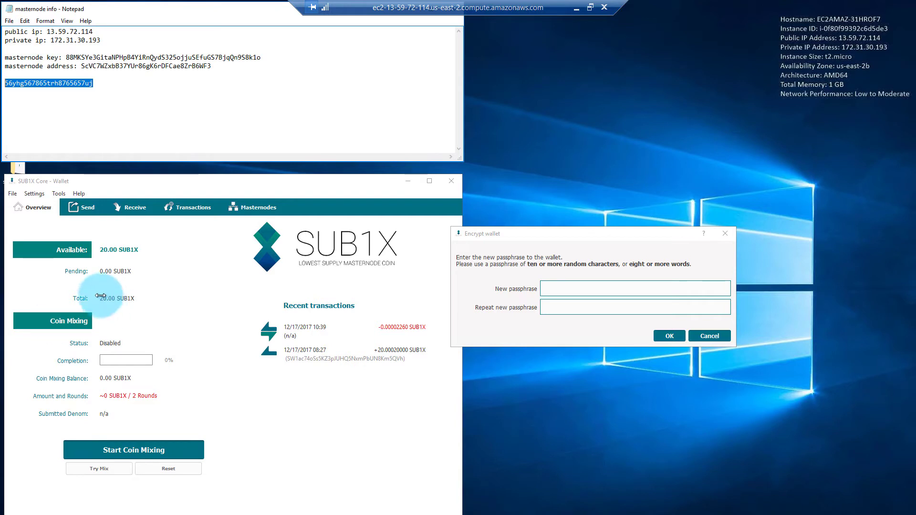
Paste the passphrase into both passphrase fields and confirm the encryption prompts
right_click(69, 83)
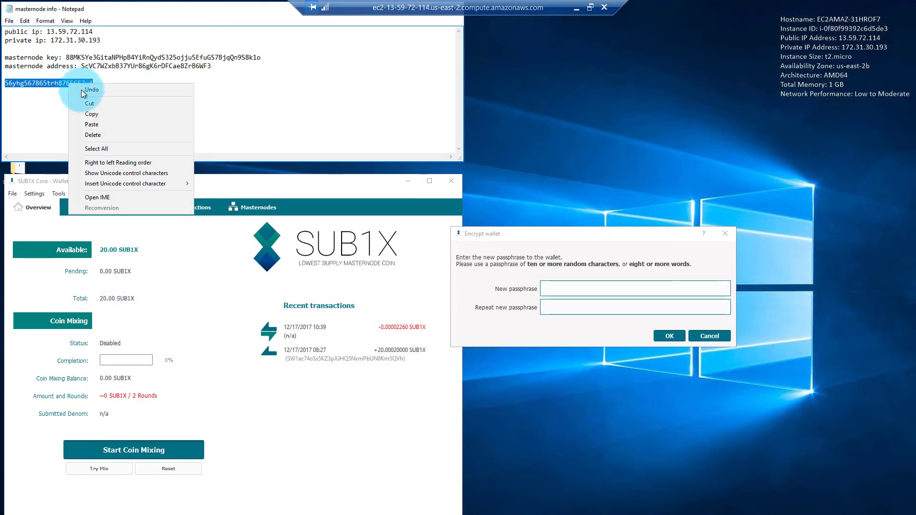
left_click(93, 114)
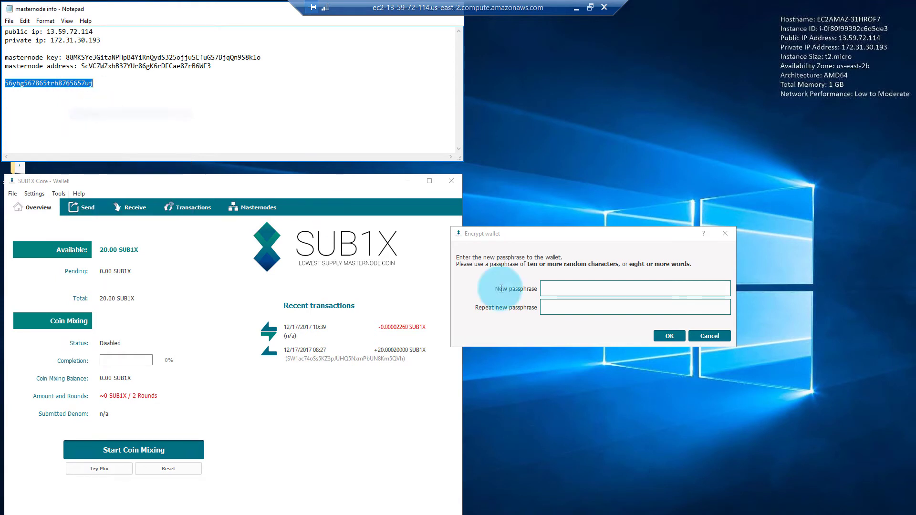
left_click(571, 289)
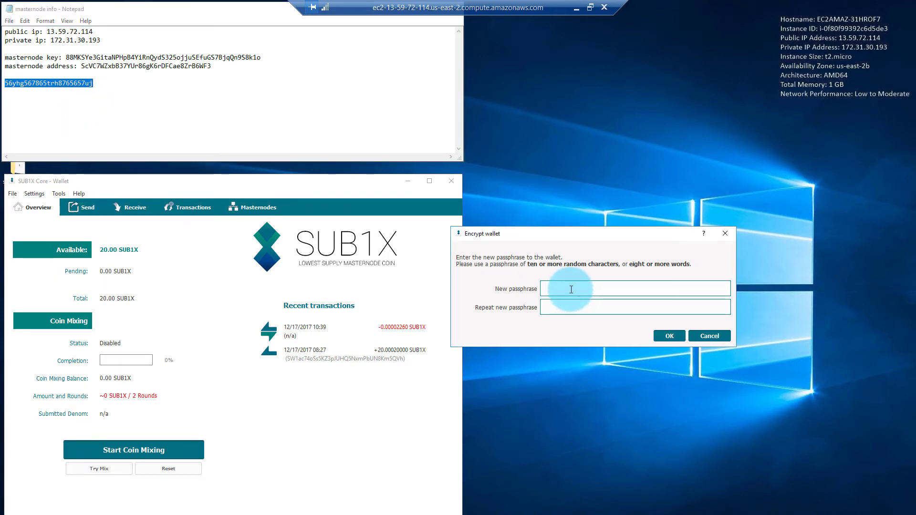
key("ctrl+v")
left_click(571, 308)
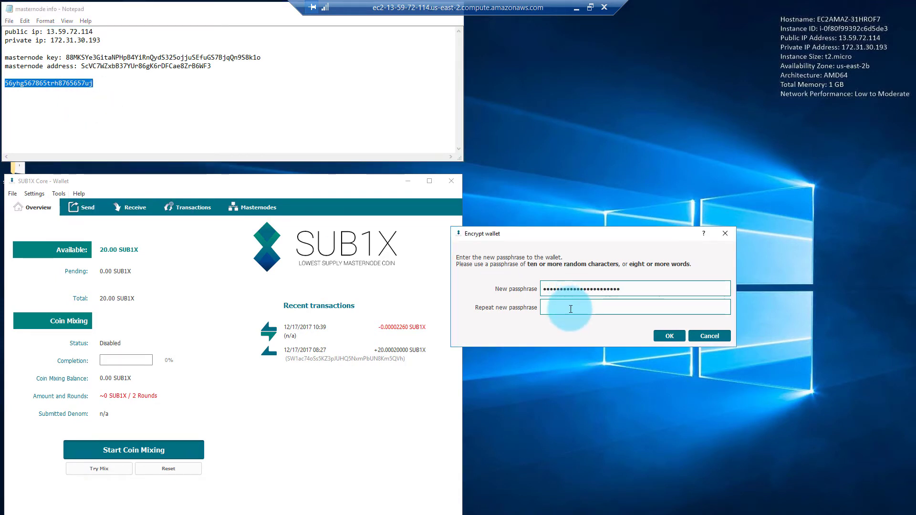
key("ctrl+v")
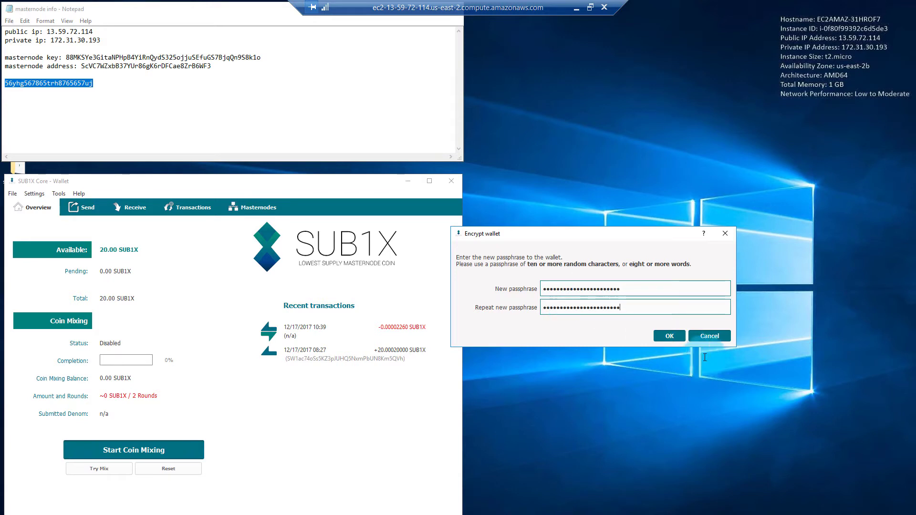
left_click(669, 337)
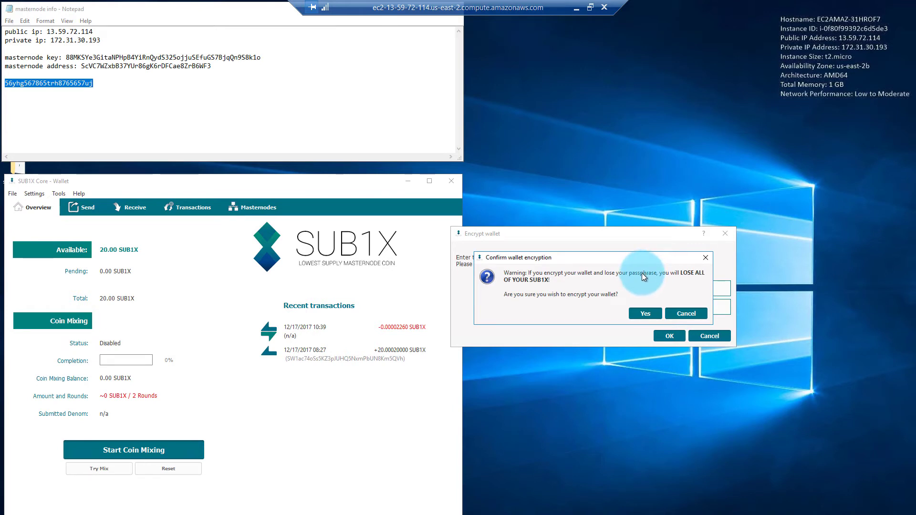
left_click(641, 313)
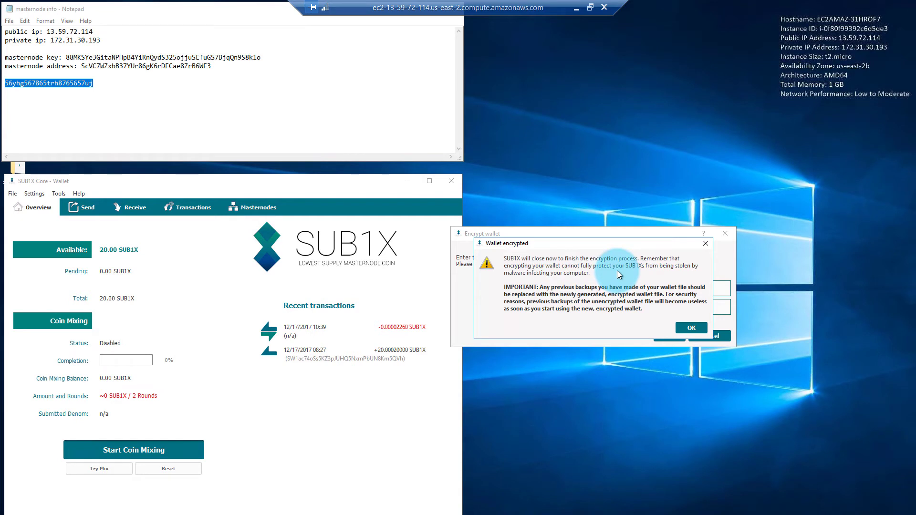
left_click(691, 328)
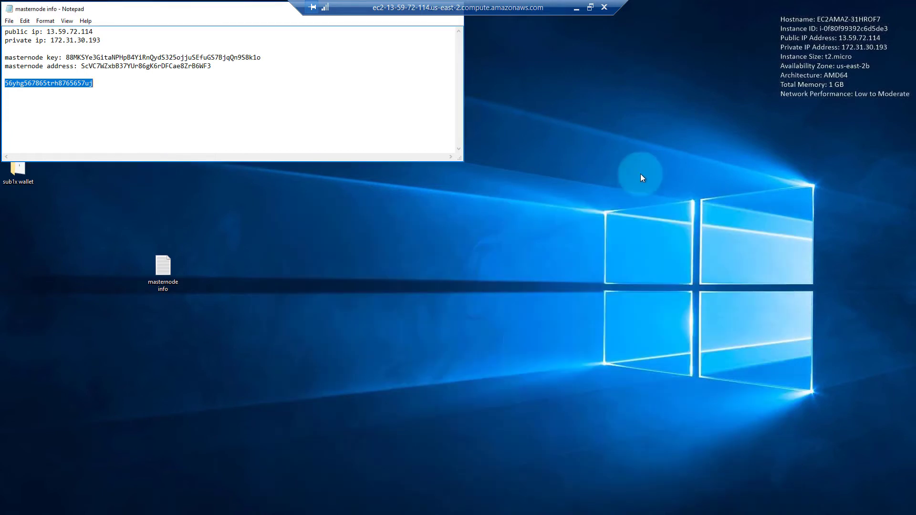
Open the sub1x wallet folder and relaunch sub1x-qt
left_click(22, 208)
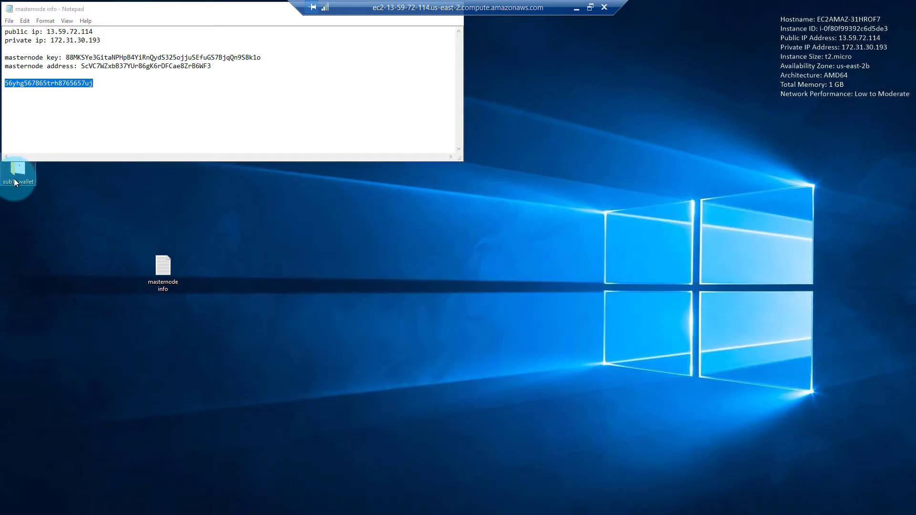
double_click(15, 181)
left_click(351, 263)
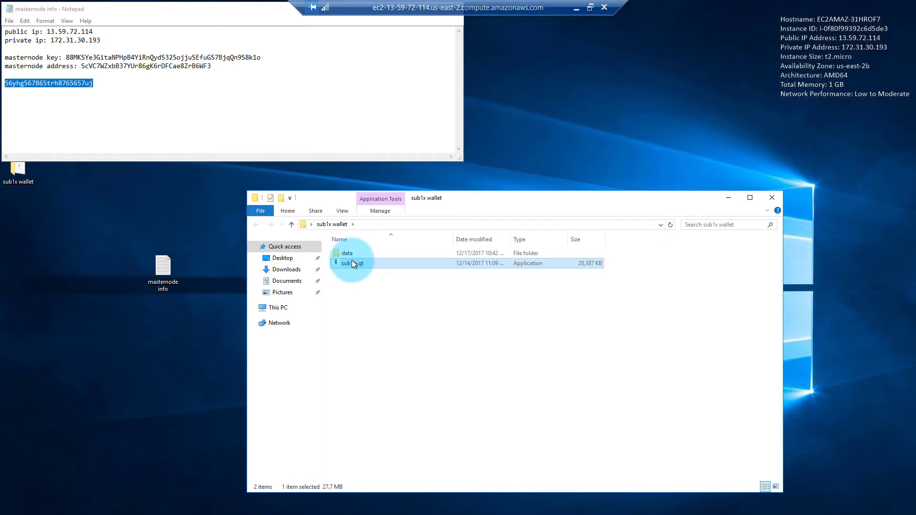
double_click(351, 264)
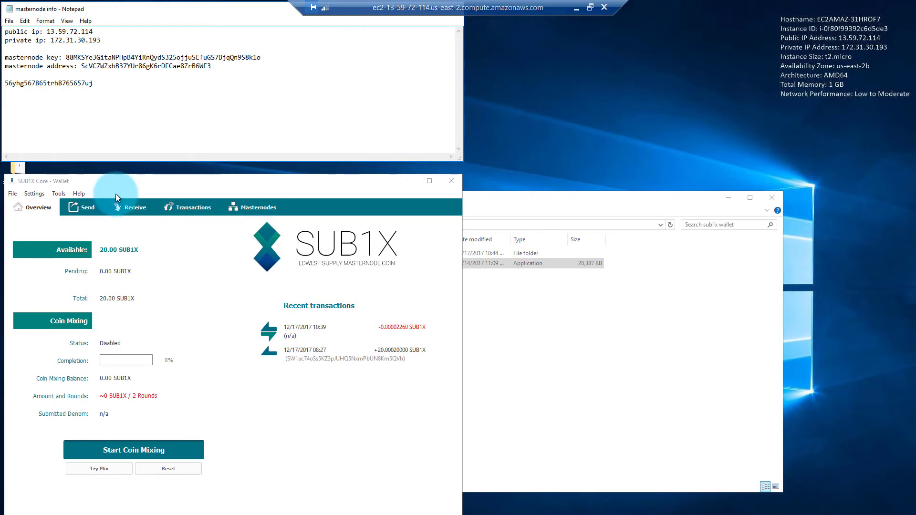
left_click(61, 193)
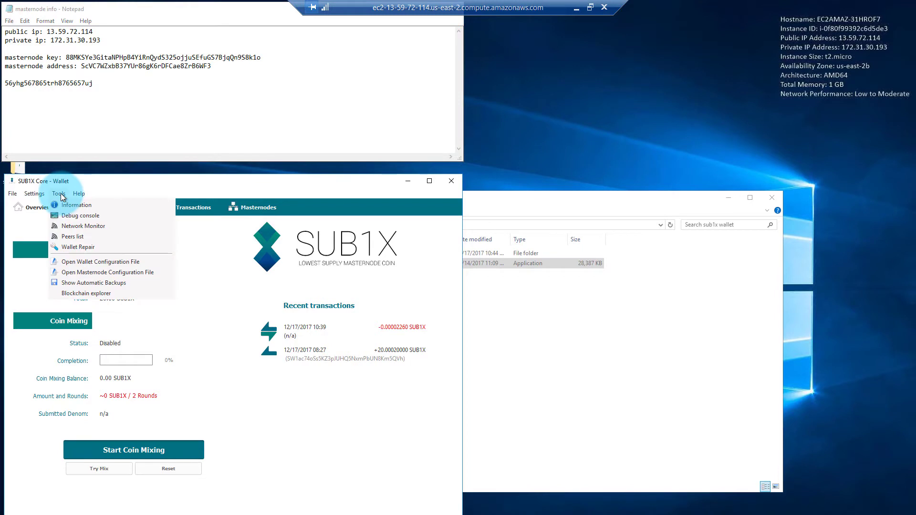
Run 'masternode outputs' in the debug console and copy the resulting JSON
left_click(74, 216)
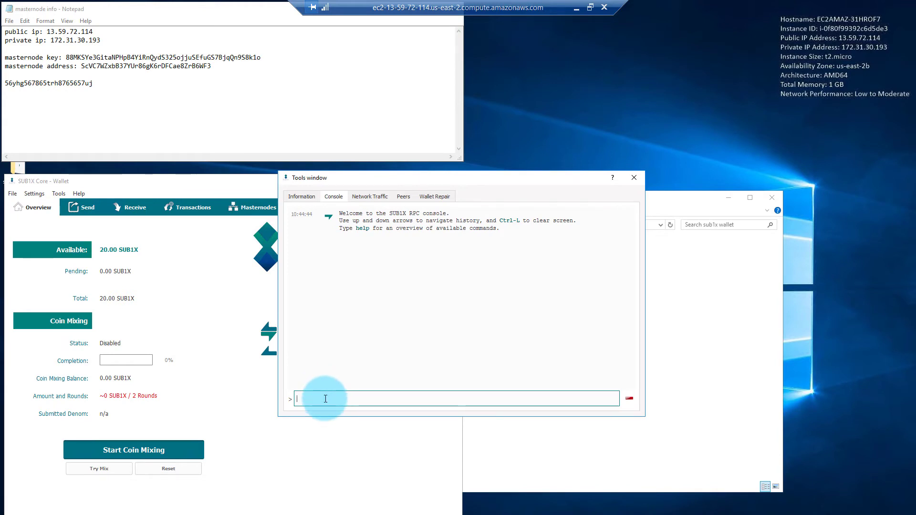
key("ctrl+v")
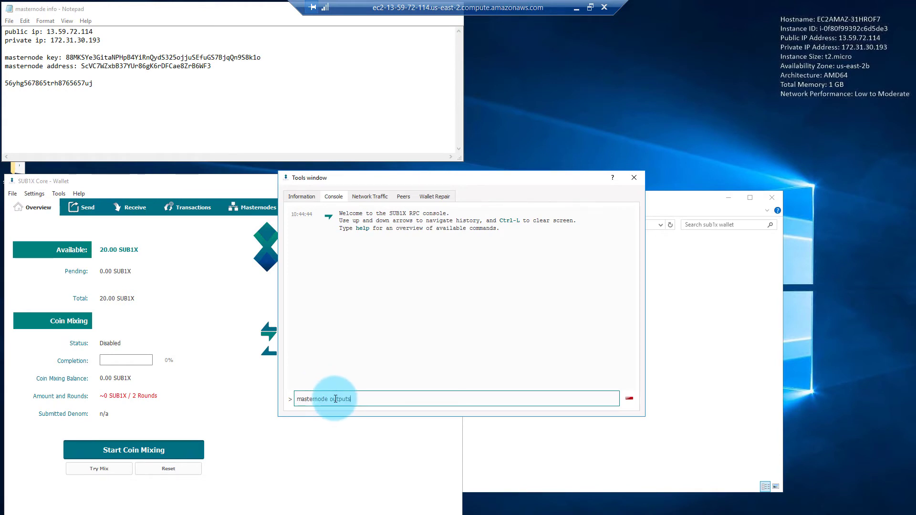
key("Return")
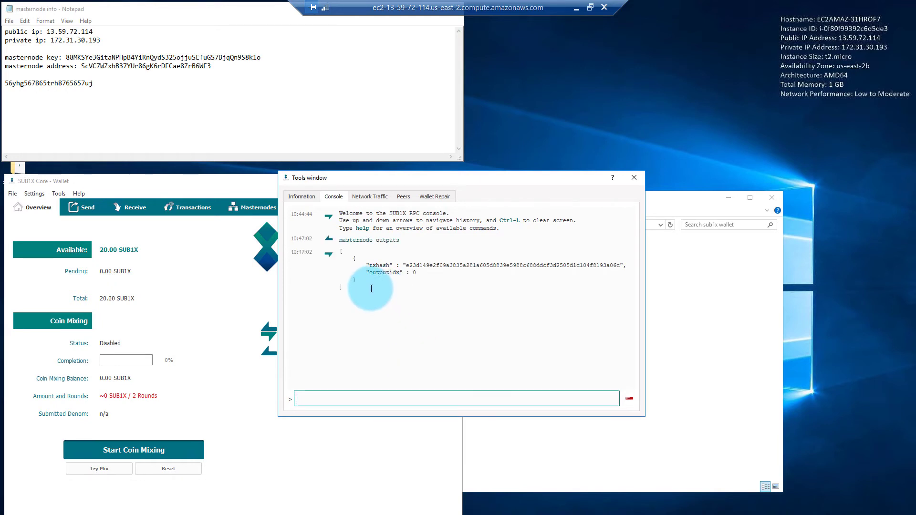
mouse_move(338, 252)
left_mouse_down()
mouse_move(368, 286)
mouse_move(342, 251)
left_mouse_up()
left_click(353, 290)
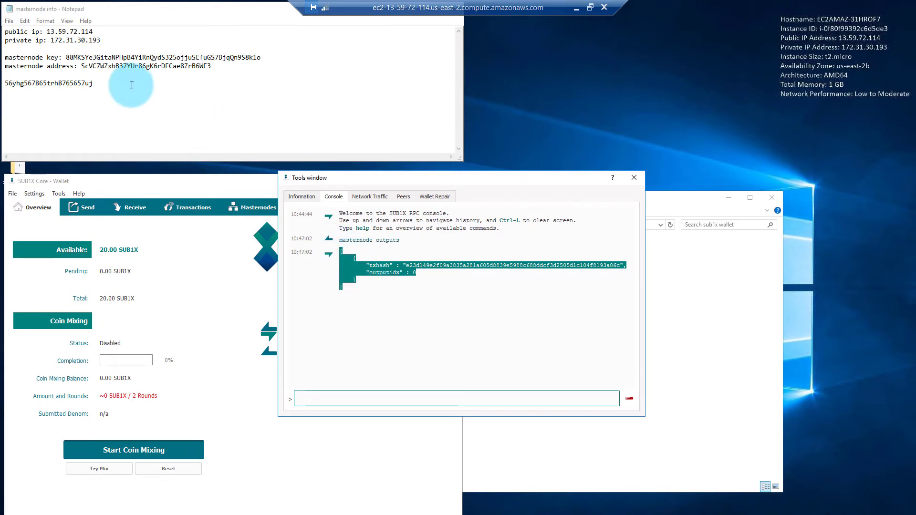
Paste the txhash and outputidx below the masternode address in the notes, then close the RPC console
left_click(226, 66)
key("Return")
key("Return")
key("ctrl+v")
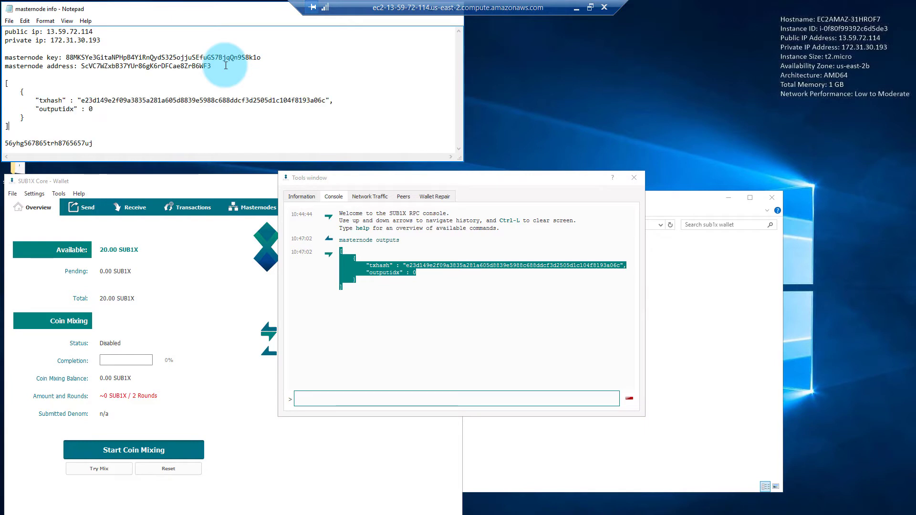
left_click(634, 177)
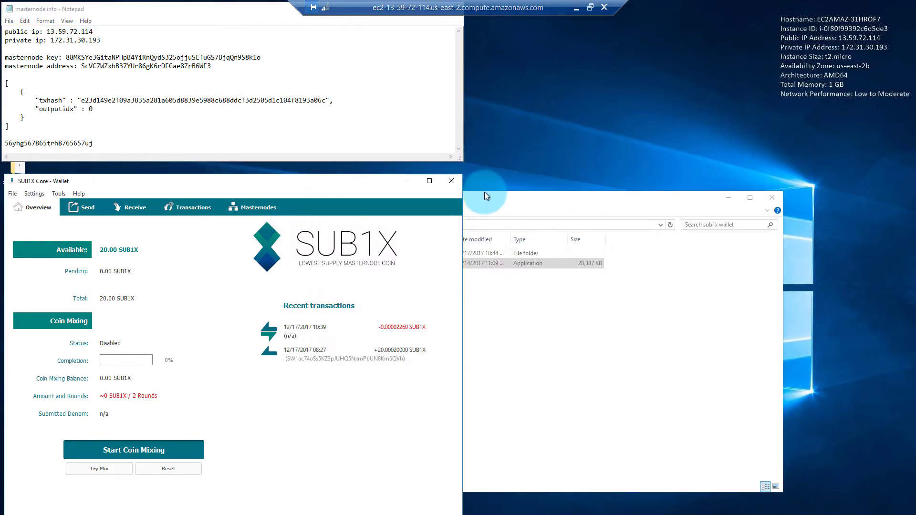
Shut down the SUB1X wallet and save the masternode info notes in Notepad
left_click(451, 181)
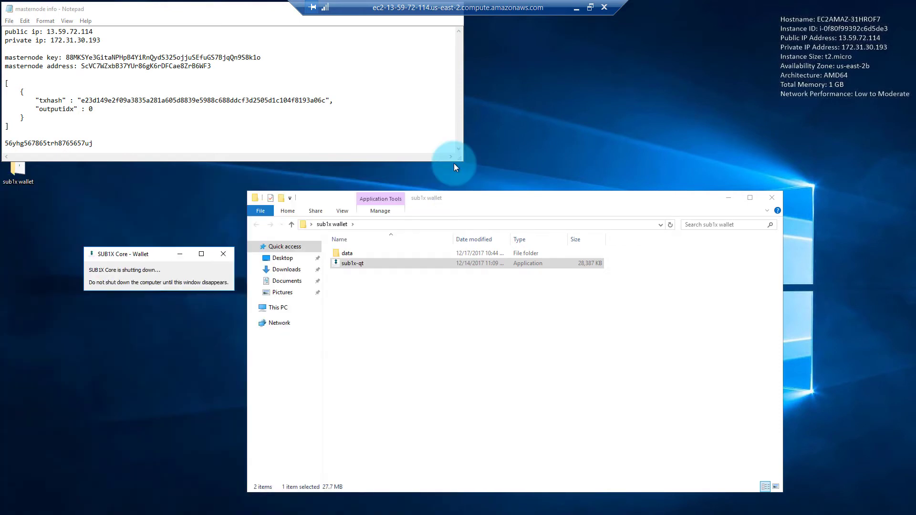
left_click(9, 21)
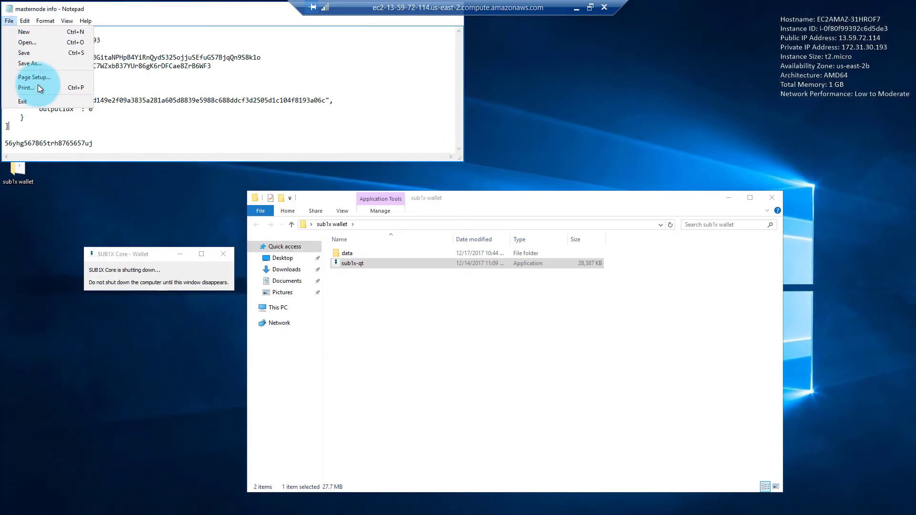
left_click(36, 53)
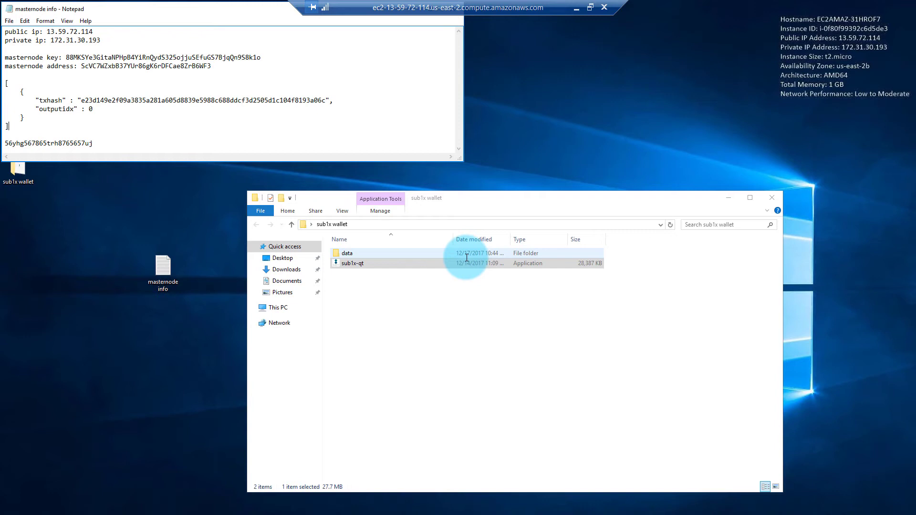
Open masternode.conf from the wallet's data folder in Notepad using Open with
double_click(348, 254)
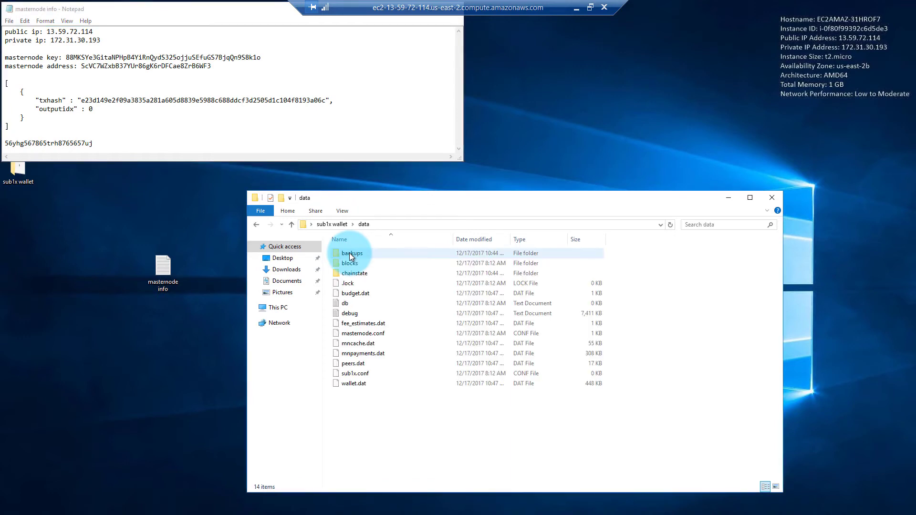
right_click(372, 334)
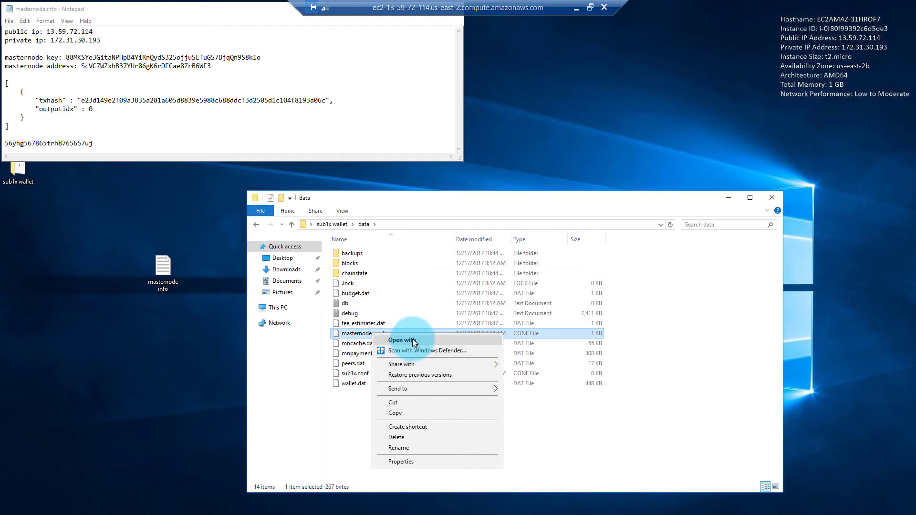
left_click(412, 340)
left_click(410, 181)
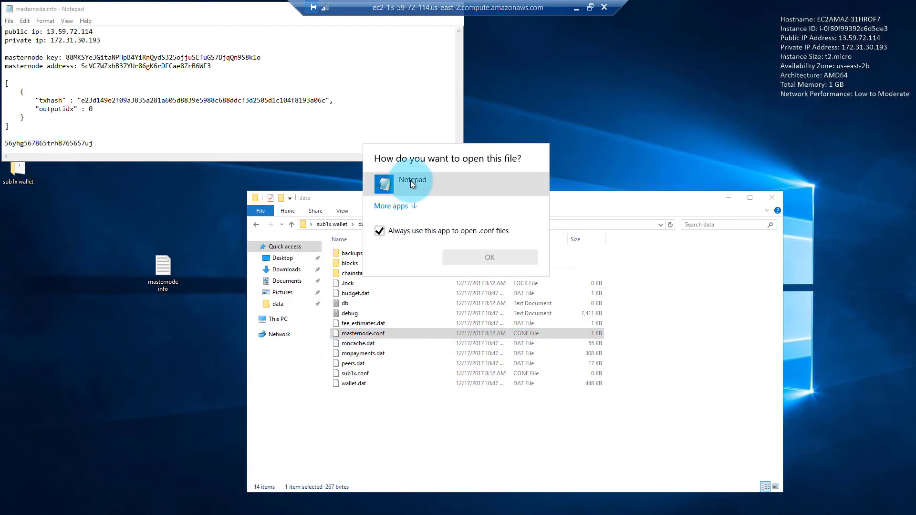
left_click(487, 257)
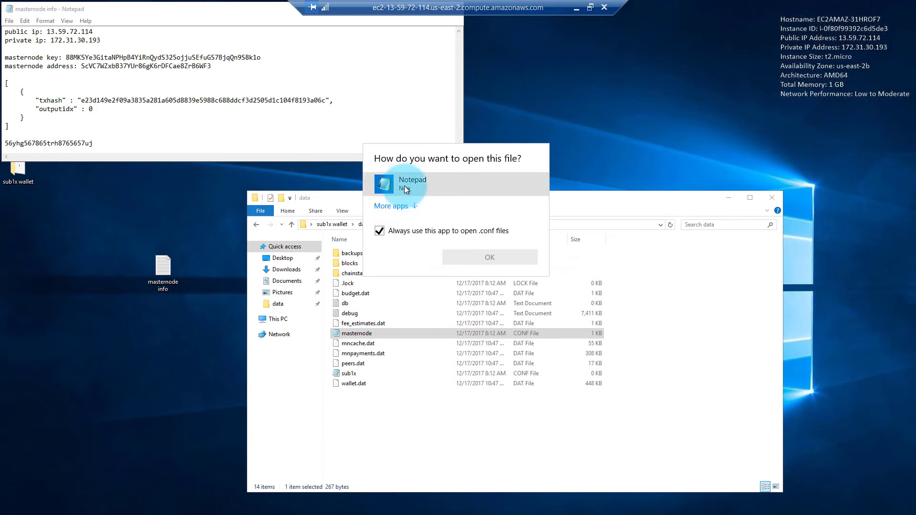
left_click(404, 186)
left_click(489, 258)
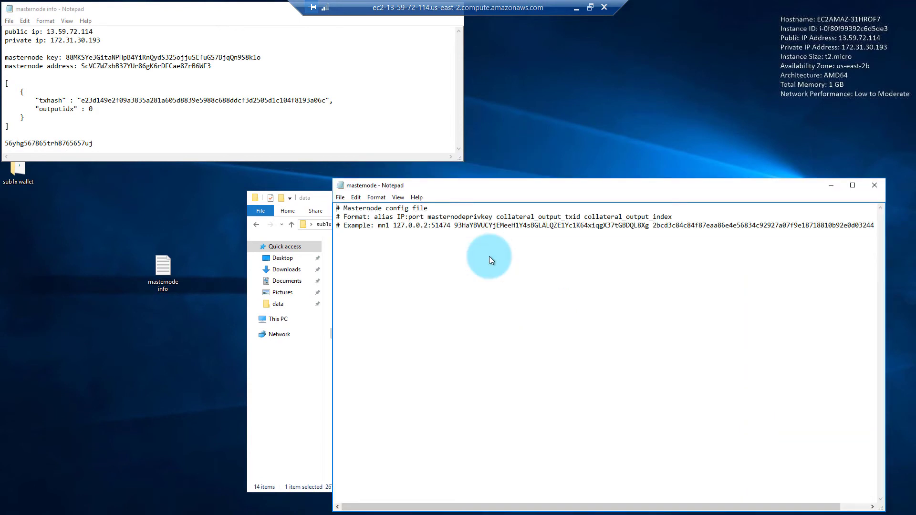
Move masternode.conf beside the info notes, minimize File Explorer and go to the file's end
left_click_drag(467, 184, 402, 182)
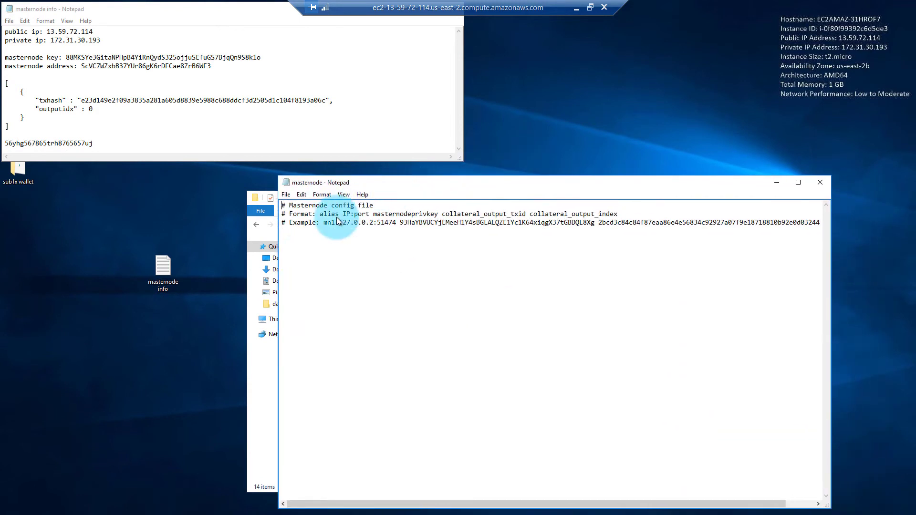
left_click(252, 364)
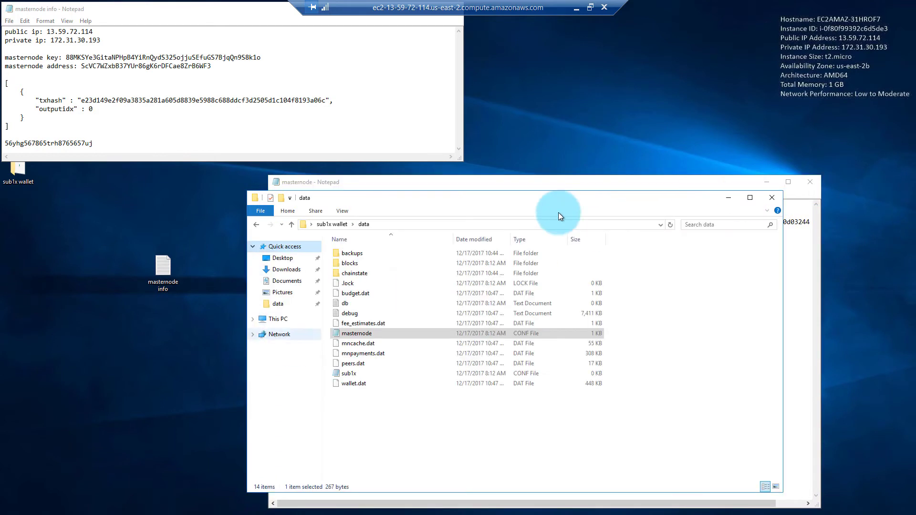
left_click(775, 197)
key("ctrl+End")
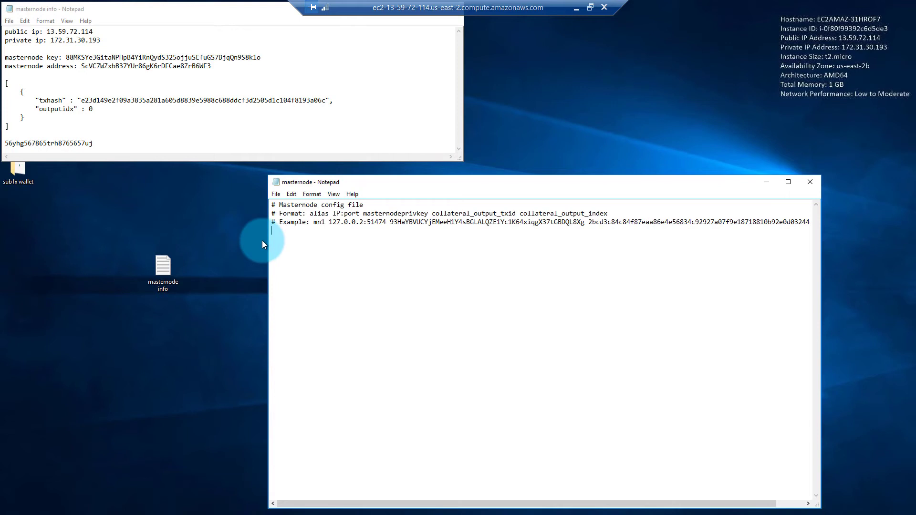
Compare the example line's IP, private key and txid with the public IP in the notes
left_click(311, 215)
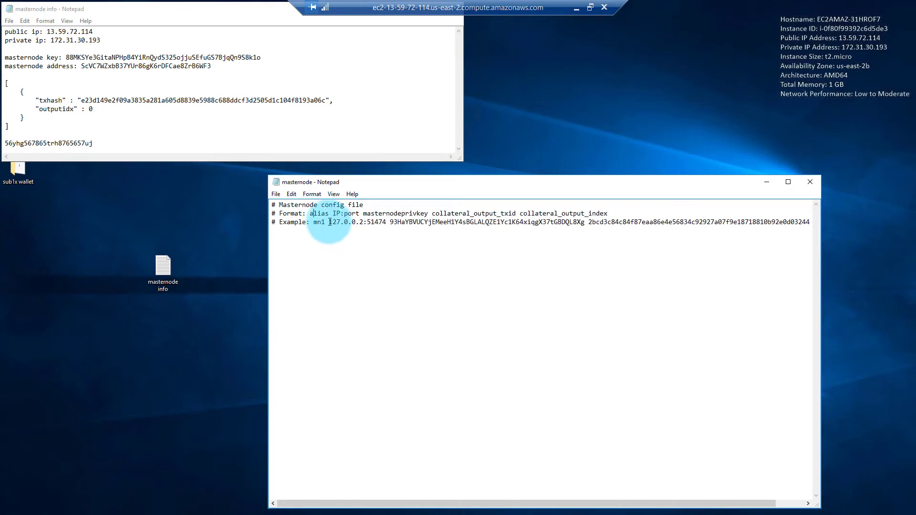
left_click_drag(329, 223, 336, 222)
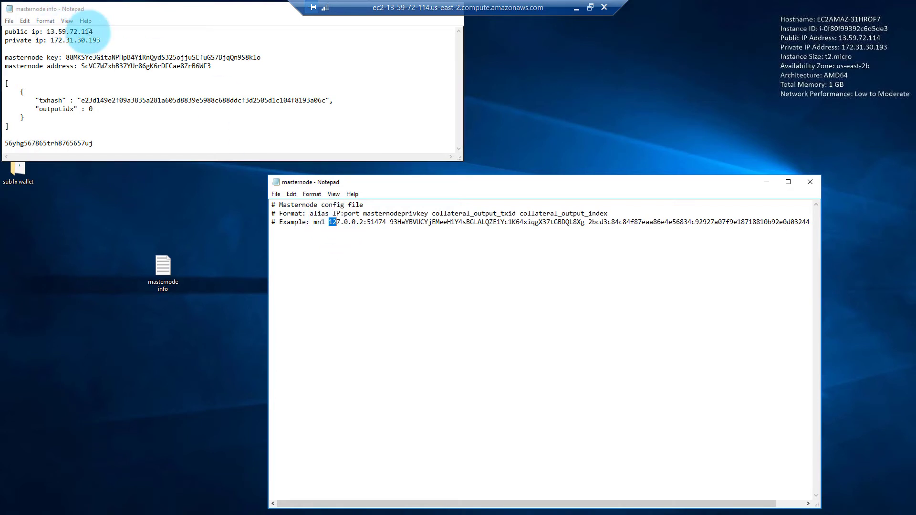
left_click_drag(93, 31, 2, 28)
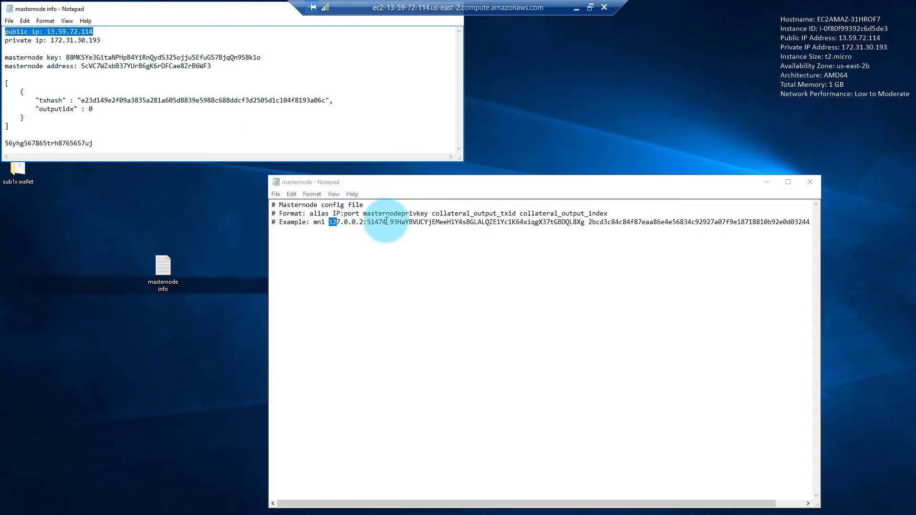
double_click(478, 223)
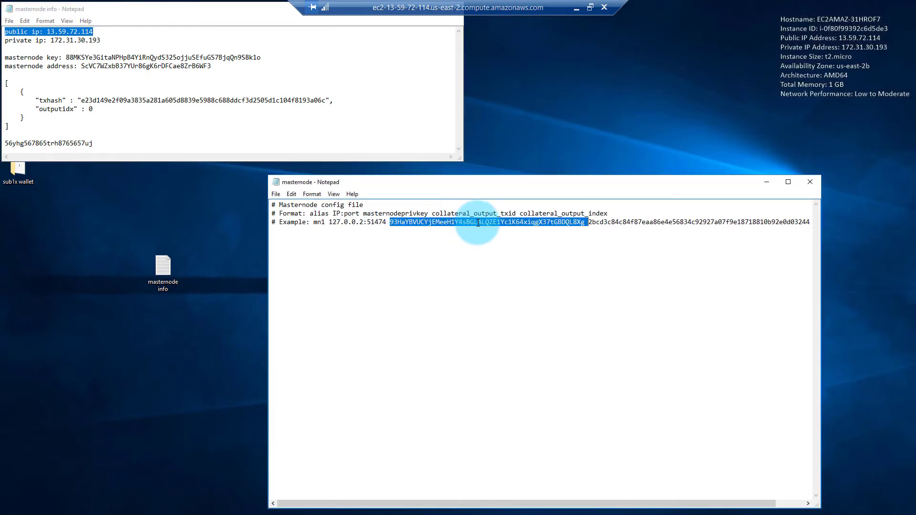
left_click(636, 224)
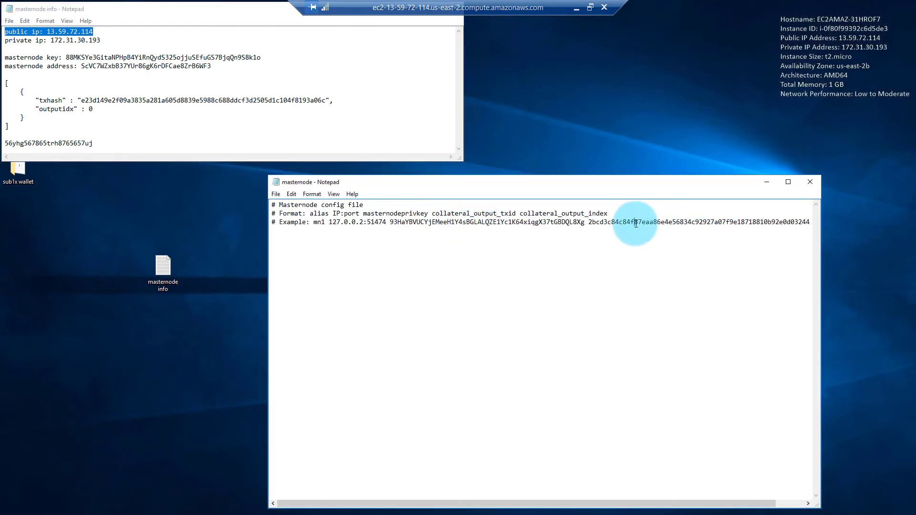
double_click(636, 224)
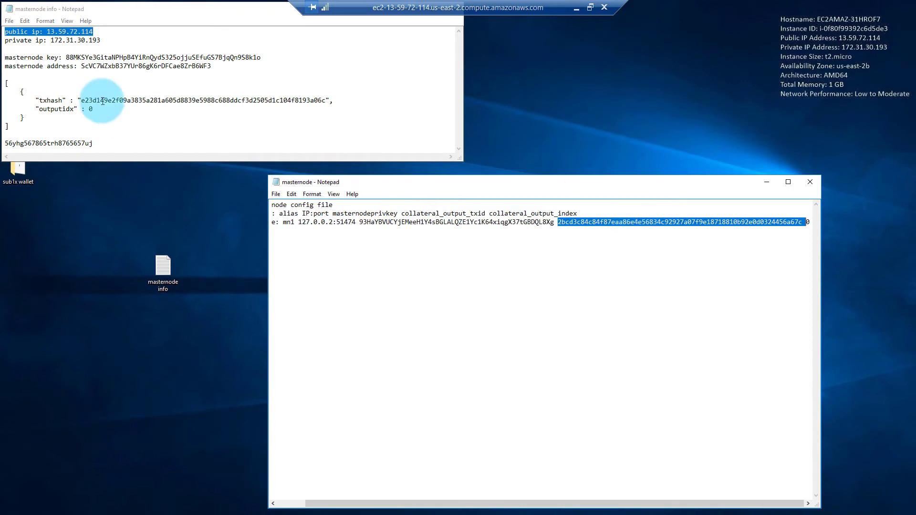
Check the txhash value in the notes, then return to the empty line below the example
left_click(81, 100)
left_click_drag(82, 101, 327, 100)
left_click(91, 109)
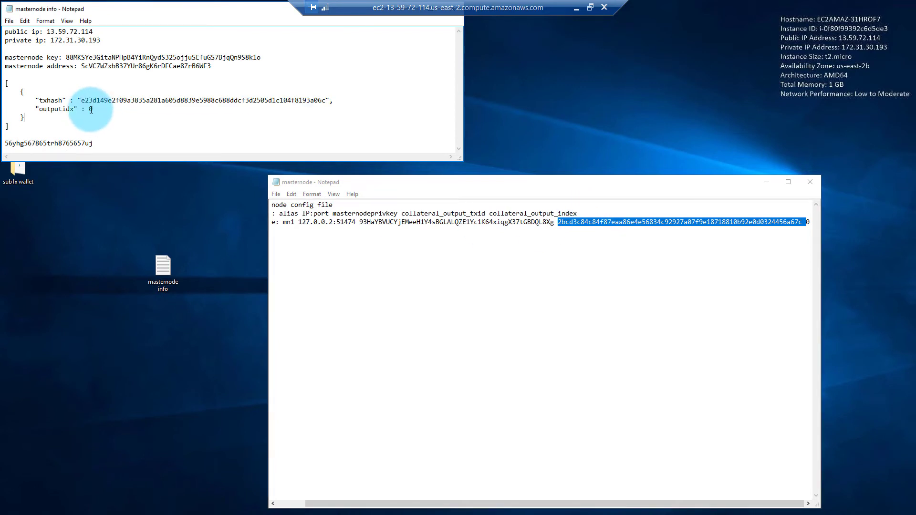
left_click(794, 245)
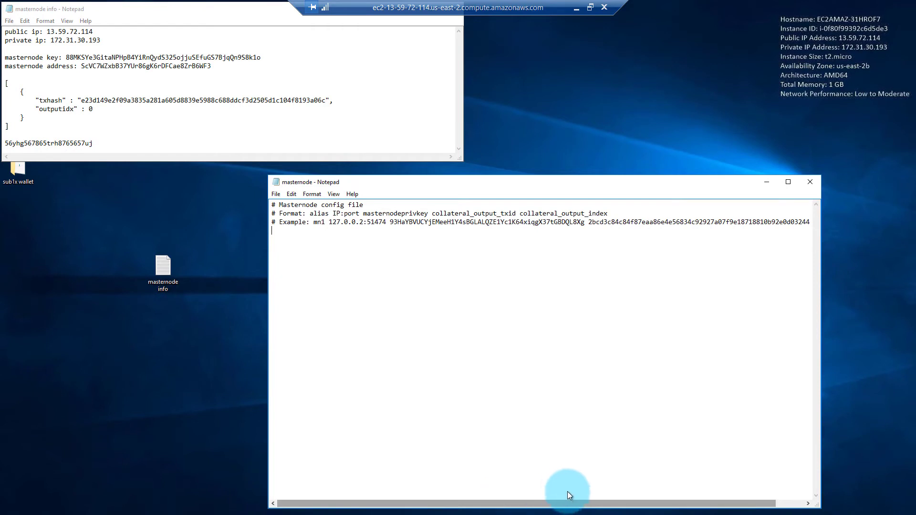
left_click(807, 220)
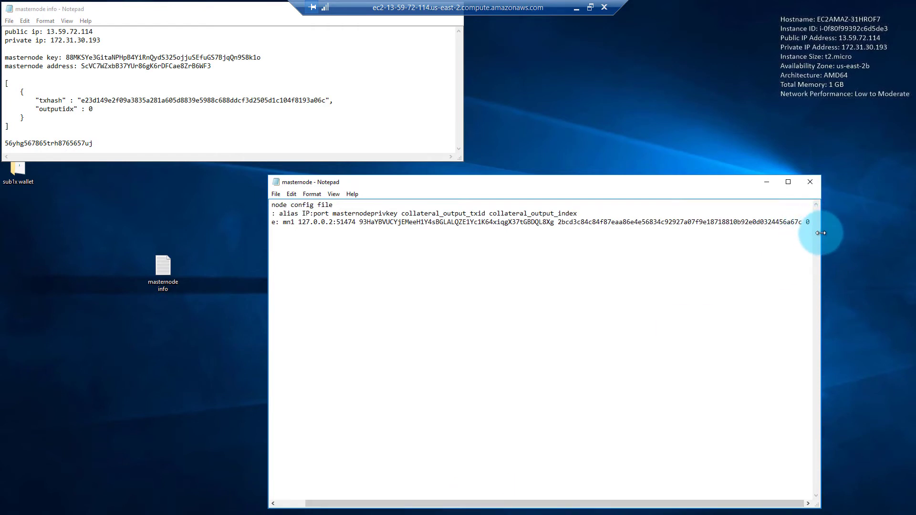
left_click(310, 254)
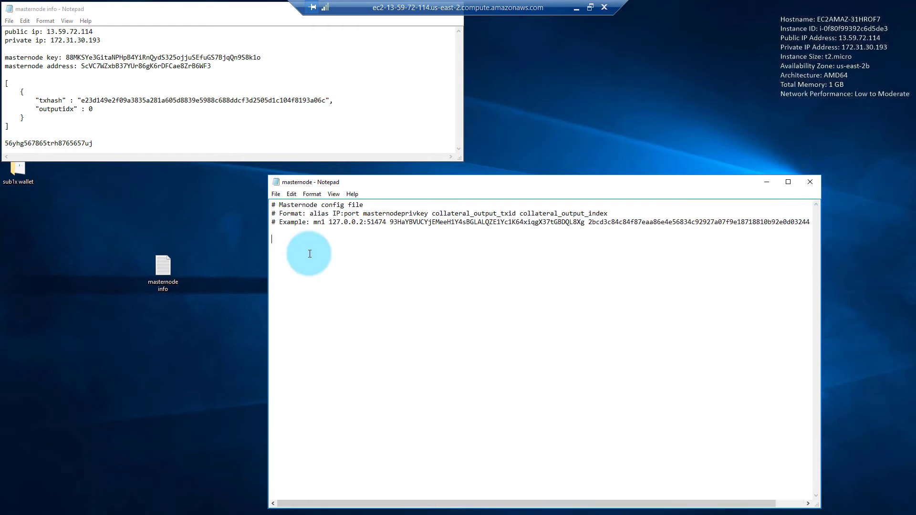
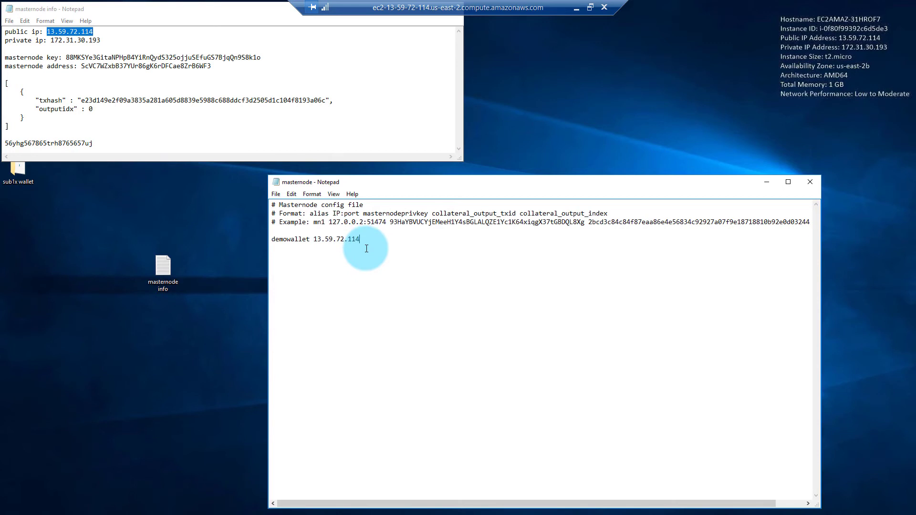
Append port :43172 and the masternode key to the demowallet line
type(":")
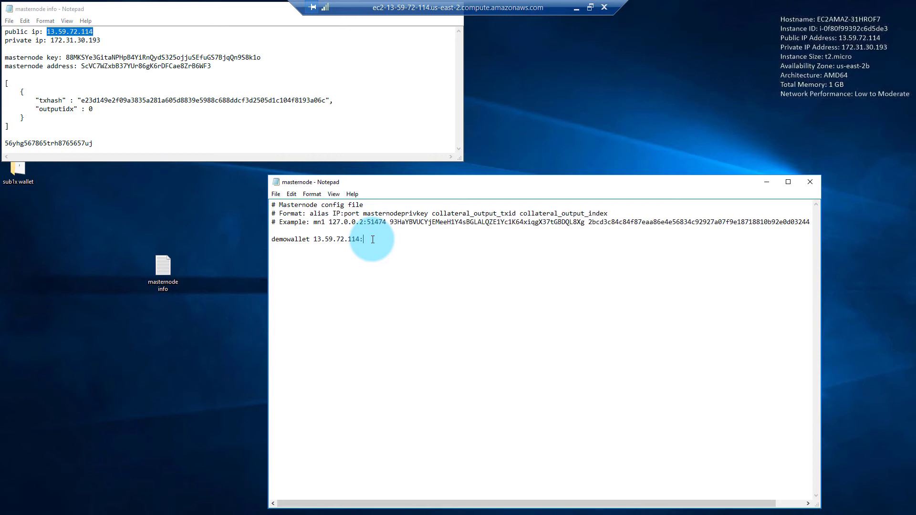
type("43172")
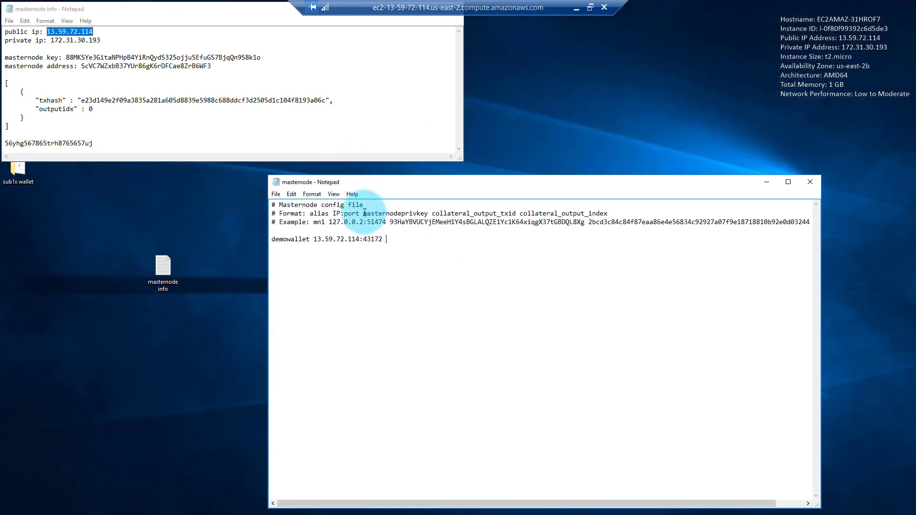
double_click(403, 214)
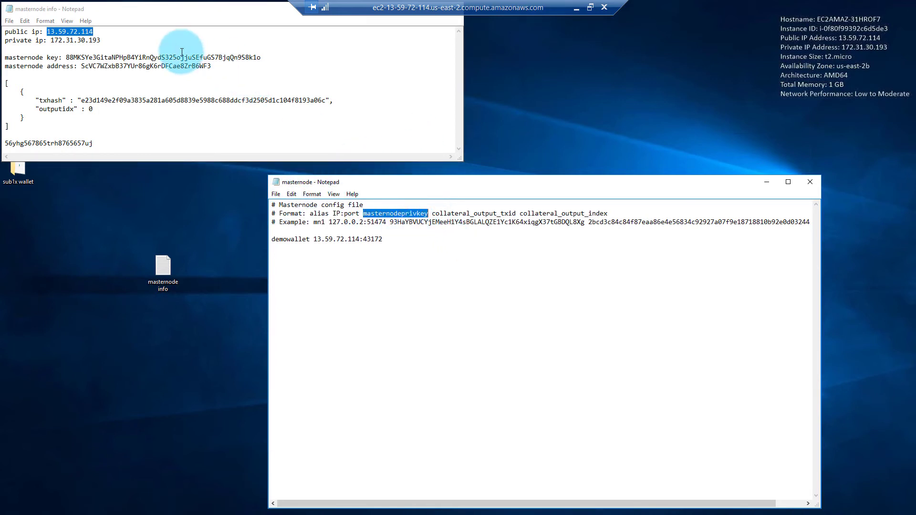
double_click(124, 58)
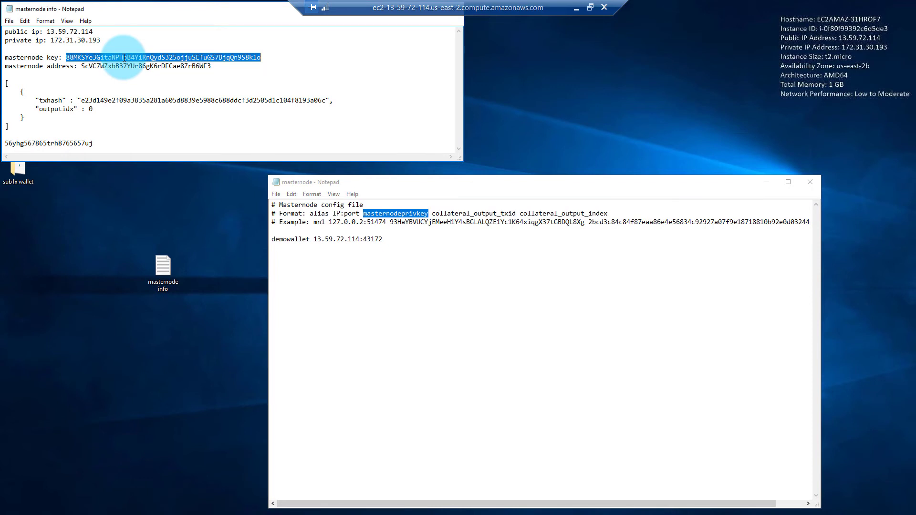
right_click(124, 57)
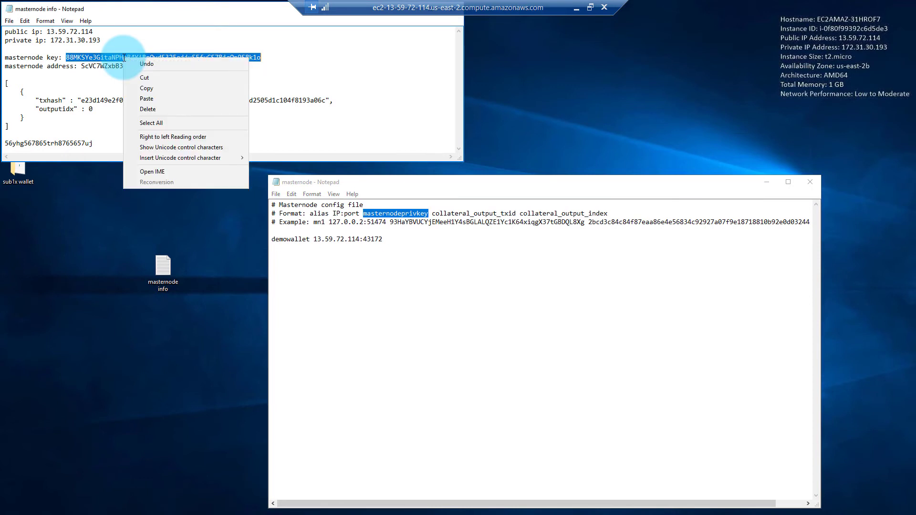
left_click(142, 89)
left_click(399, 239)
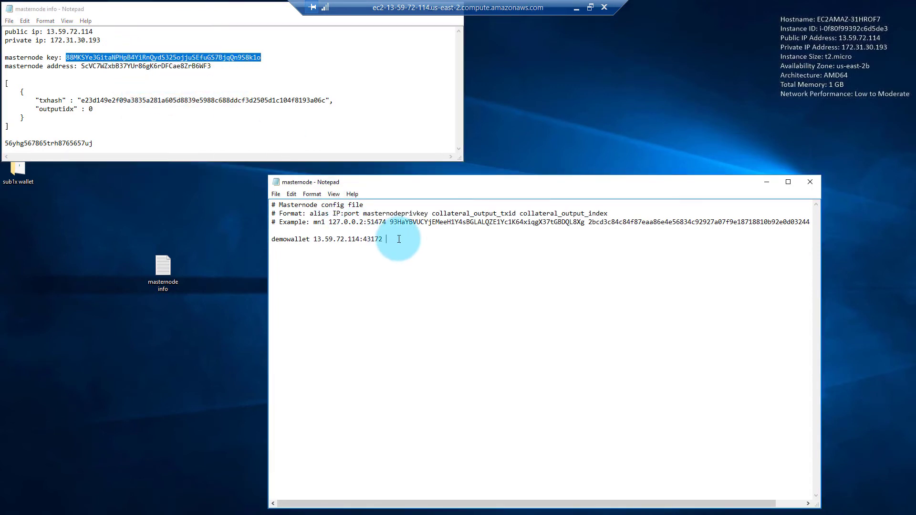
key("ctrl+v")
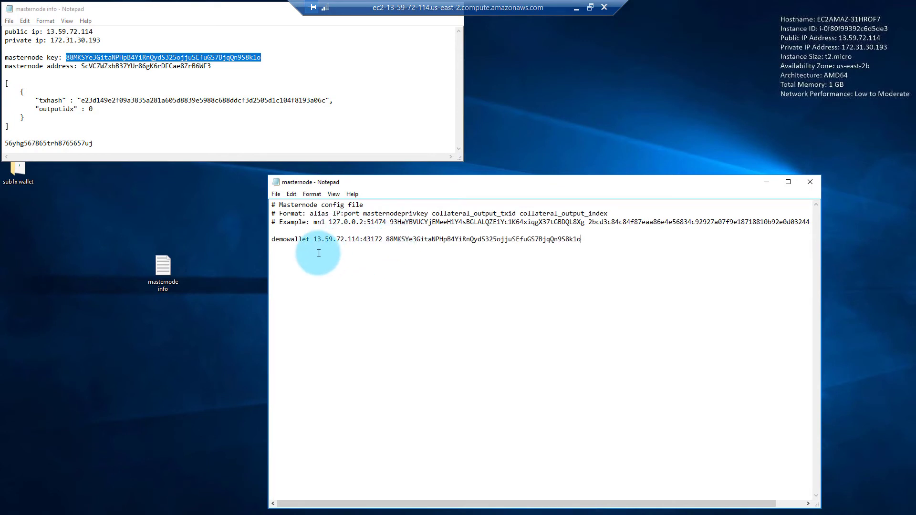
left_click(312, 239)
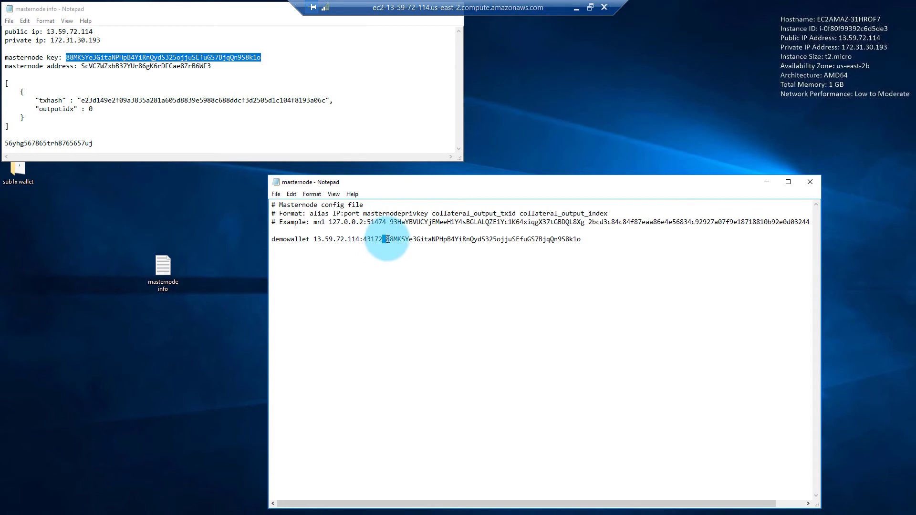
left_click(582, 239)
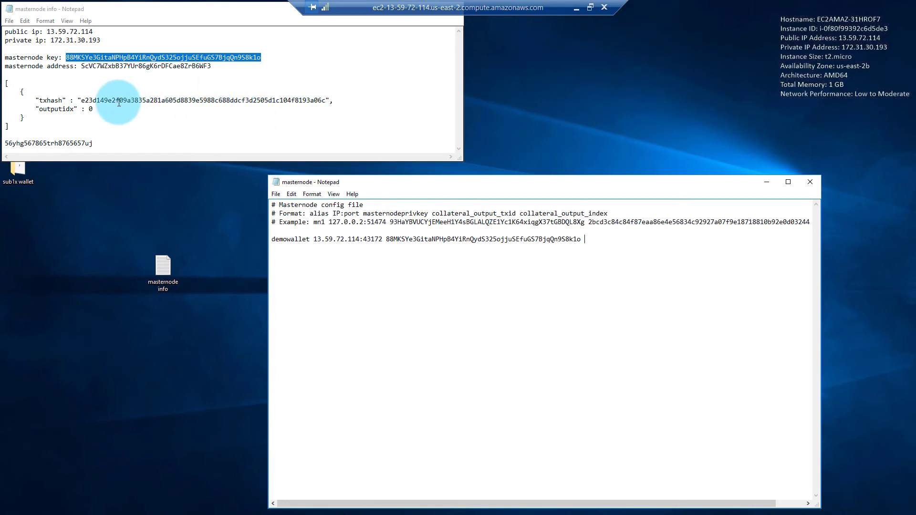
Add the collateral txhash and output index 0 to the demowallet line, then check it
left_click_drag(82, 100, 324, 101)
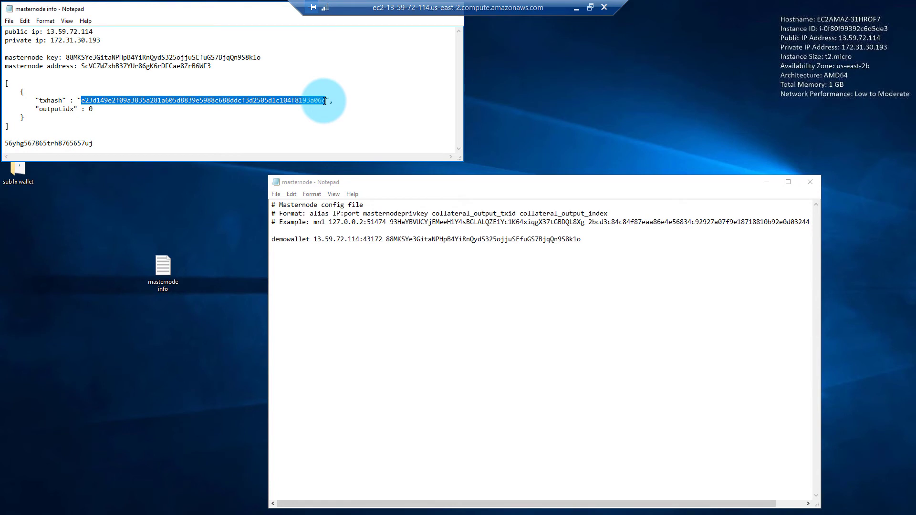
left_click(583, 240)
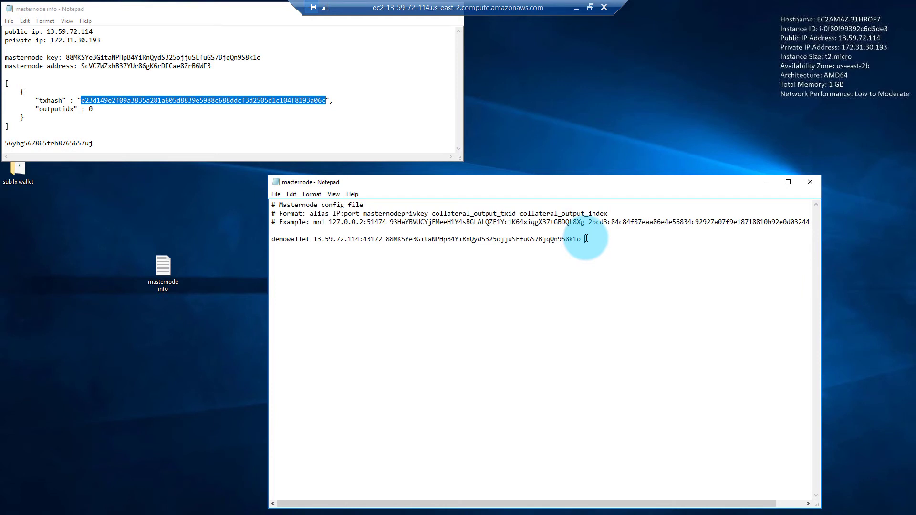
key("ctrl+v")
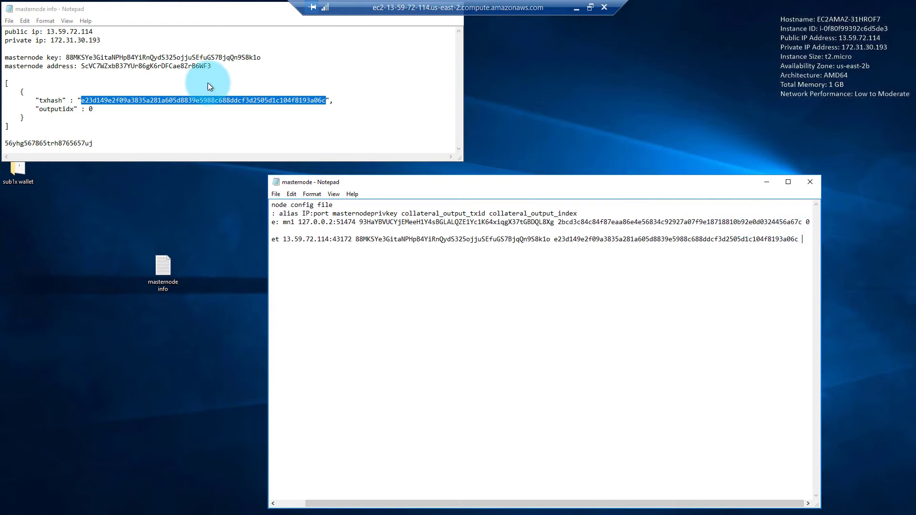
left_click(91, 110)
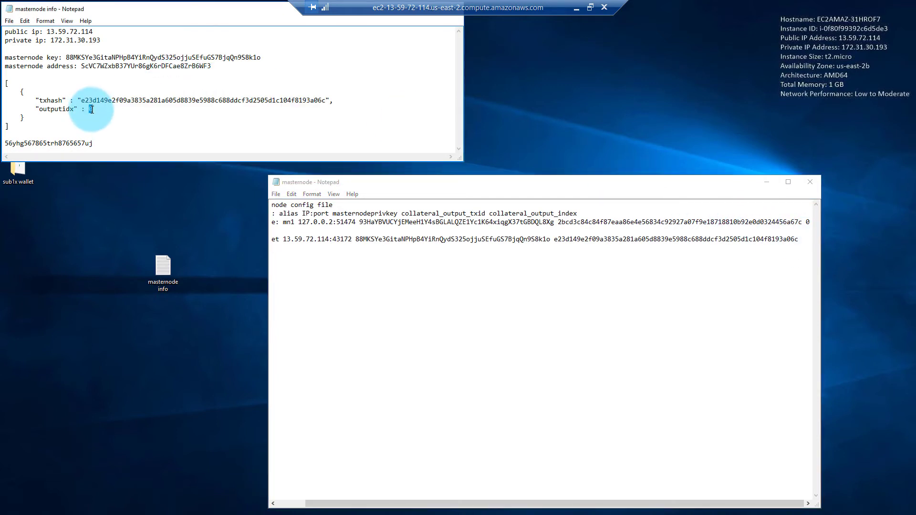
left_click(810, 239)
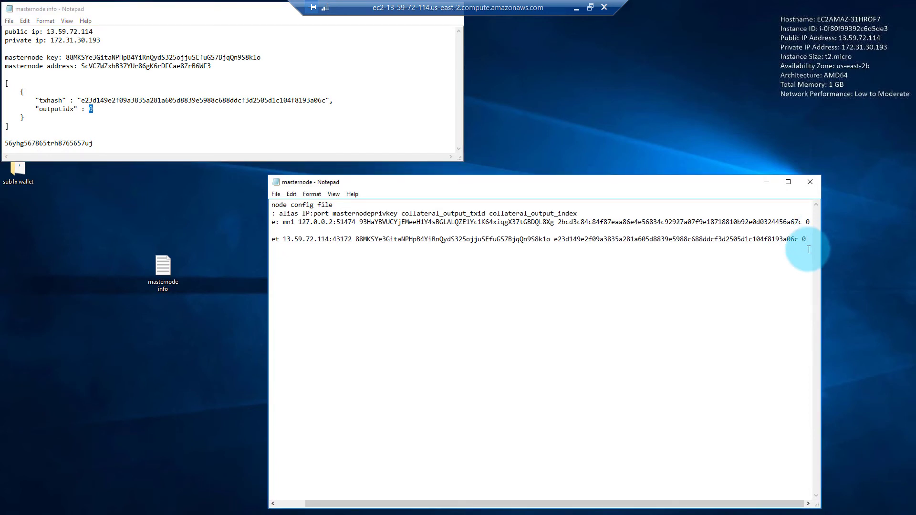
left_click_drag(675, 504, 303, 239)
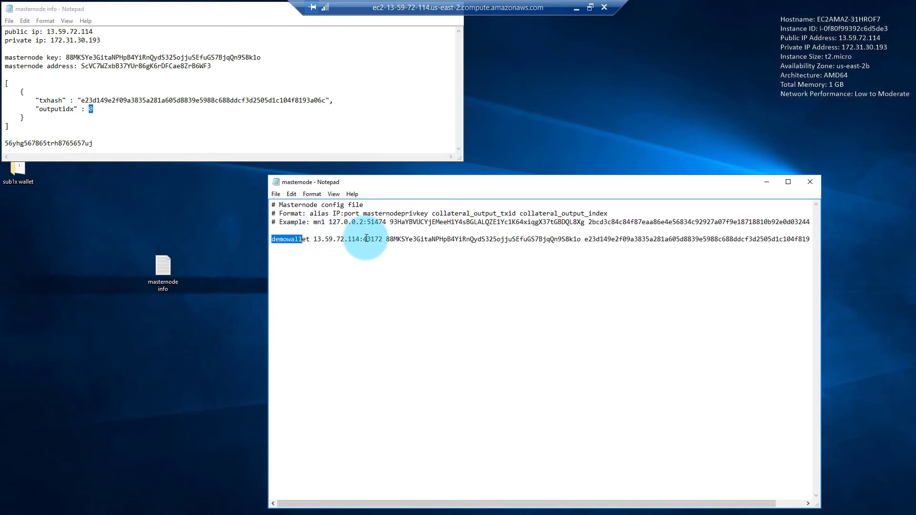
left_click_drag(398, 239, 775, 239)
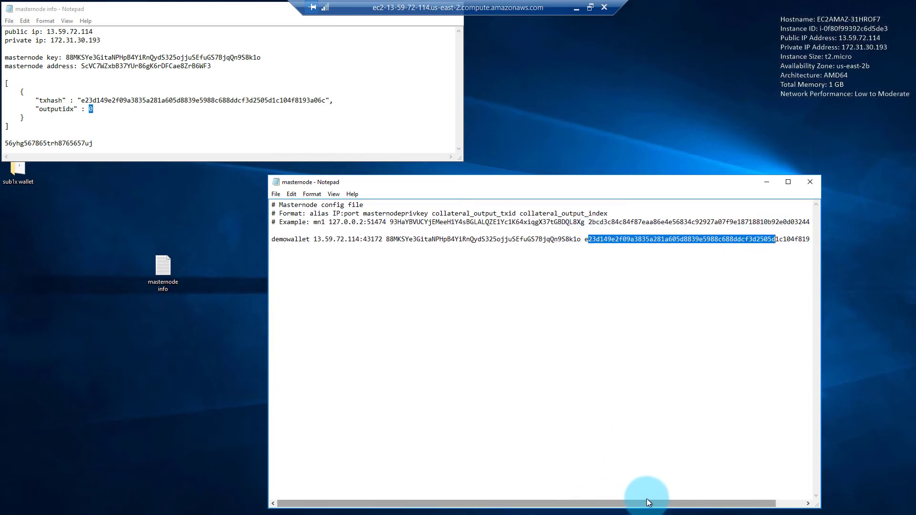
left_click_drag(646, 504, 675, 504)
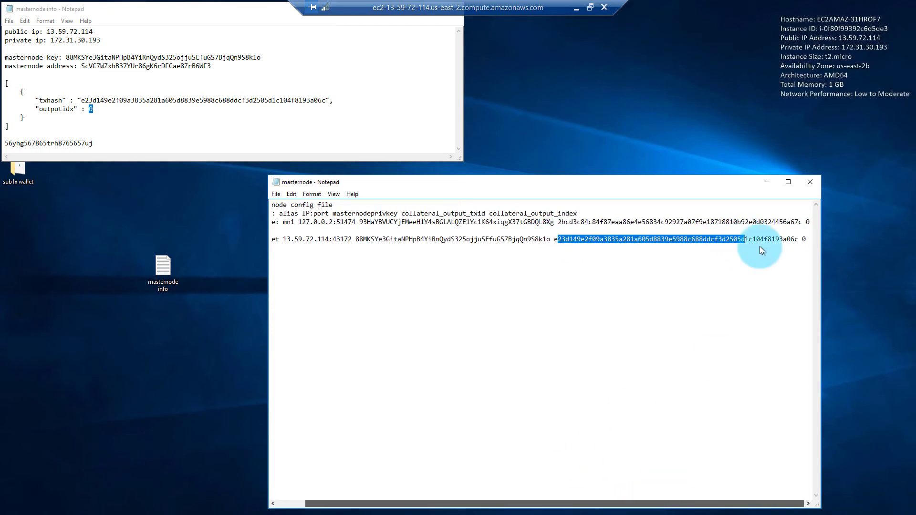
left_click(804, 239)
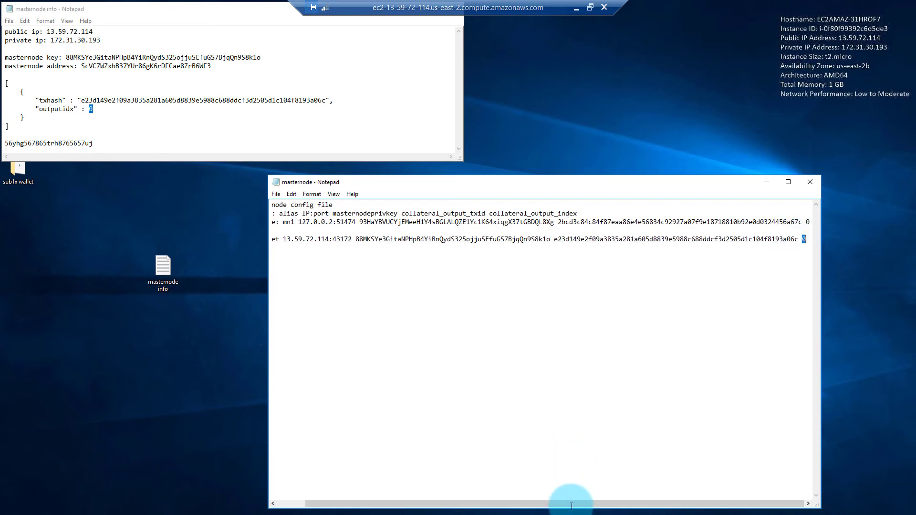
left_click_drag(574, 503, 486, 502)
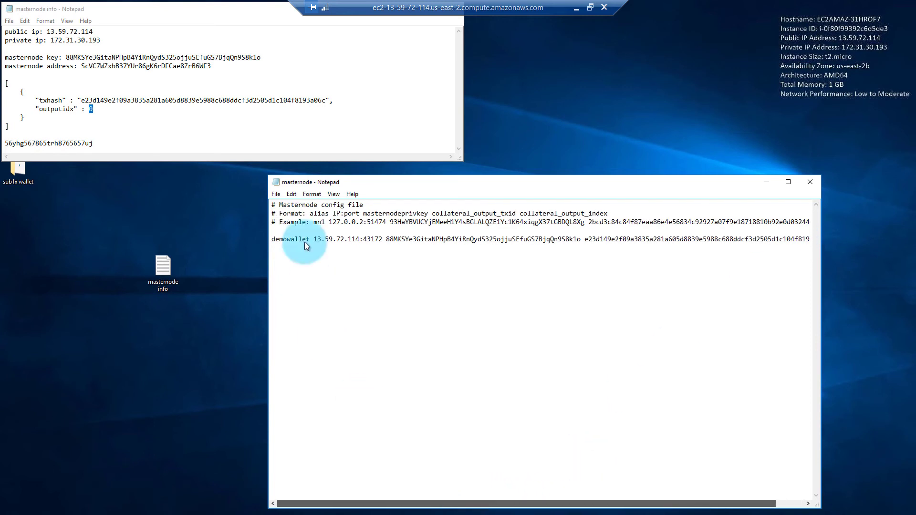
Save and close the masternode config file
left_click(276, 194)
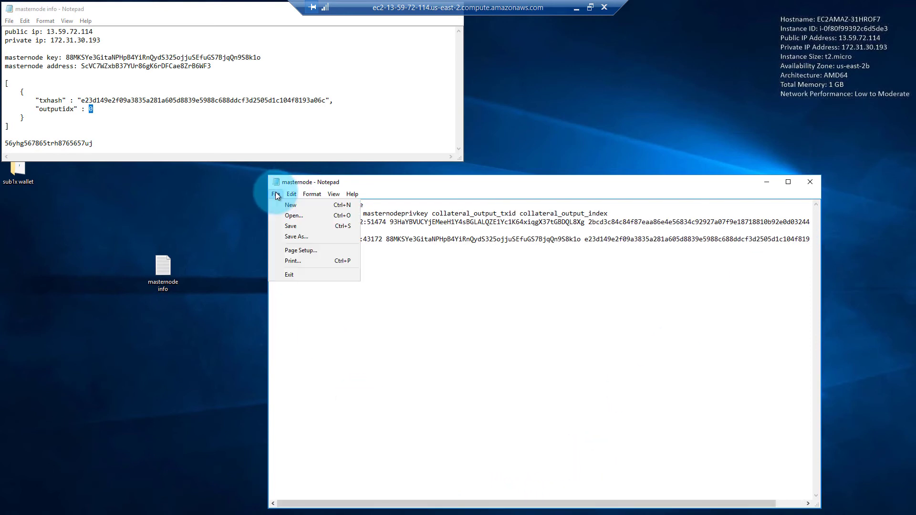
left_click(288, 227)
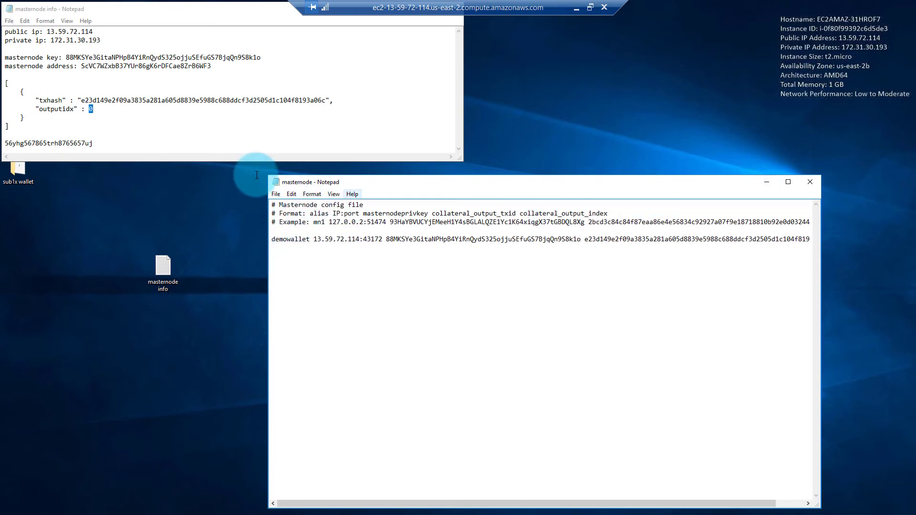
left_click(811, 183)
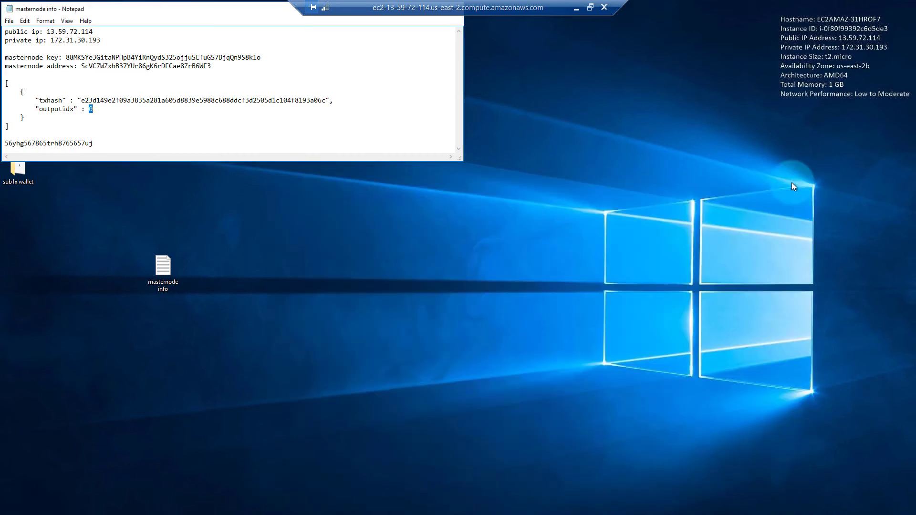
Open sub1x.conf from the sub1x wallet's data folder in Notepad
double_click(30, 175)
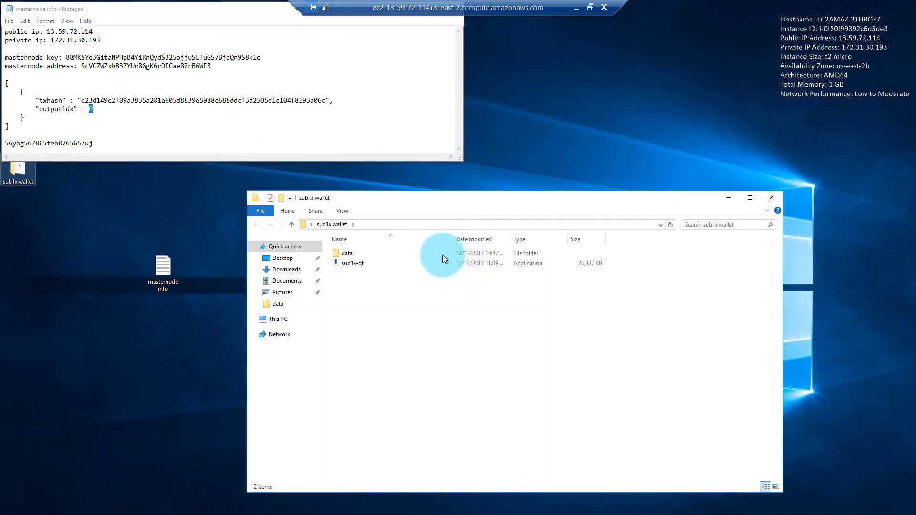
left_click(342, 258)
double_click(342, 257)
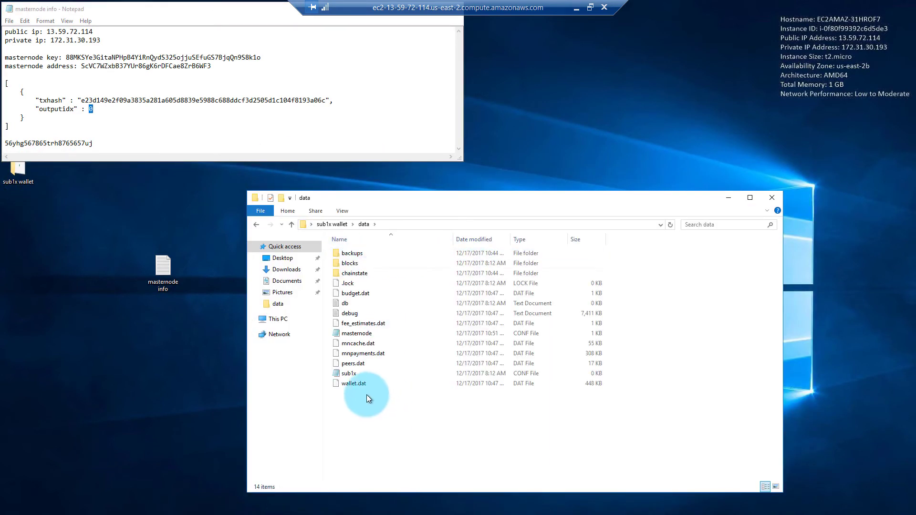
right_click(348, 373)
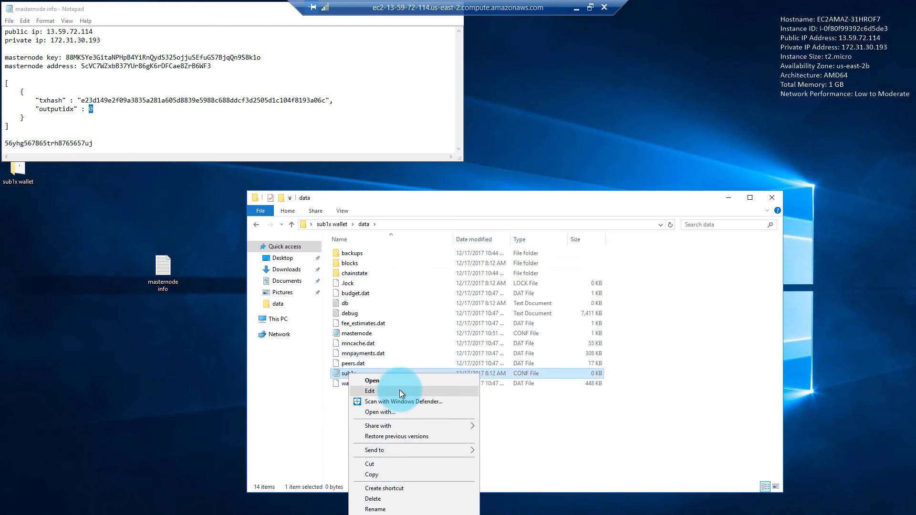
left_click(400, 391)
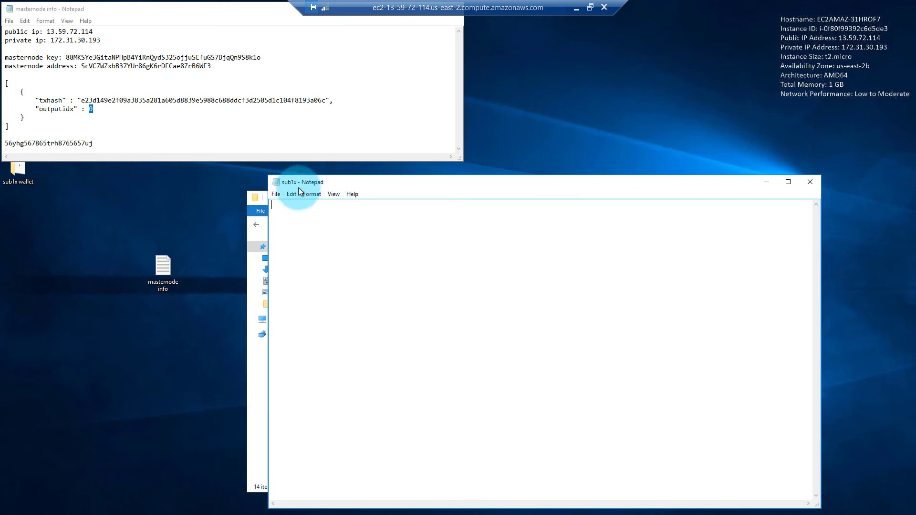
Paste the twelve-line config template into sub1x.conf and clear the rpcuser placeholder
right_click(276, 207)
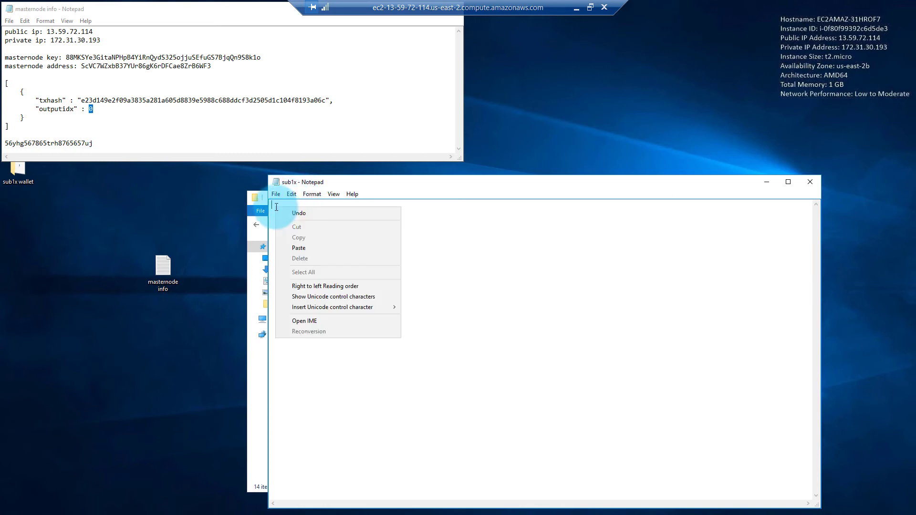
left_click(303, 248)
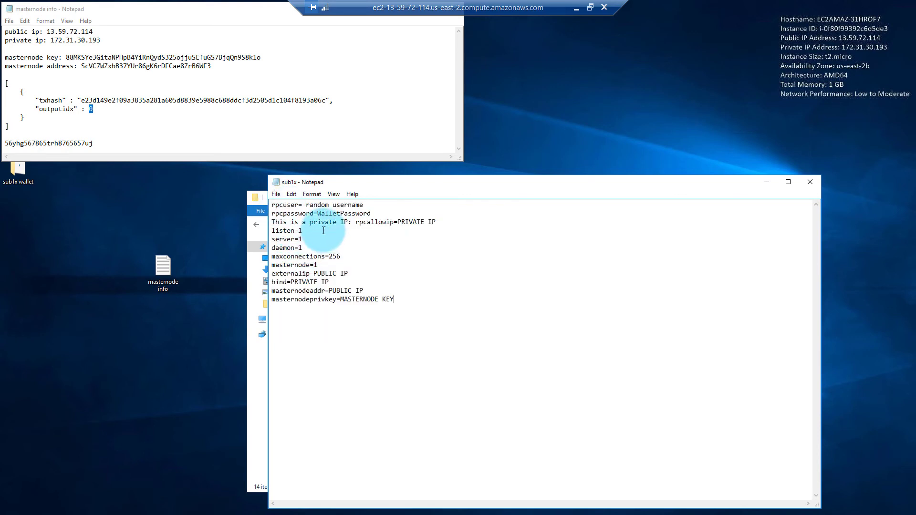
left_click(250, 417)
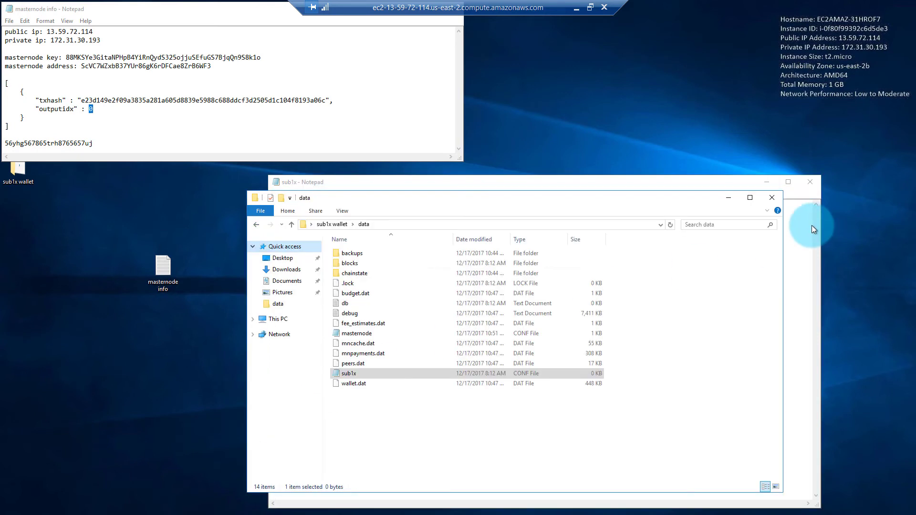
left_click(729, 199)
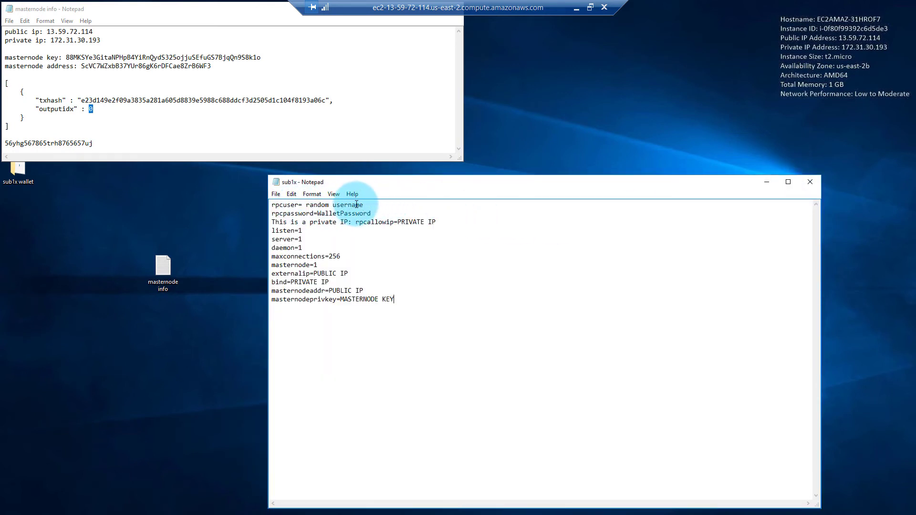
left_click_drag(364, 206, 310, 208)
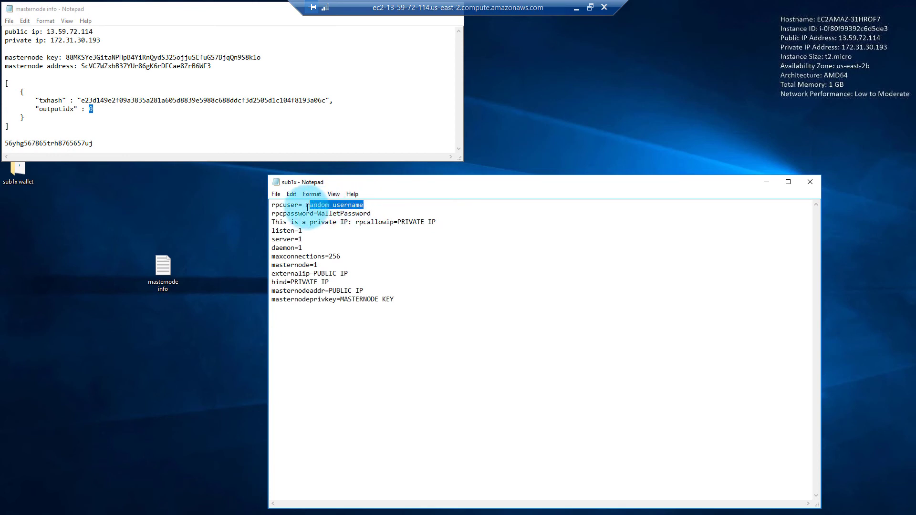
key("BackSpace")
key("BackSpace")
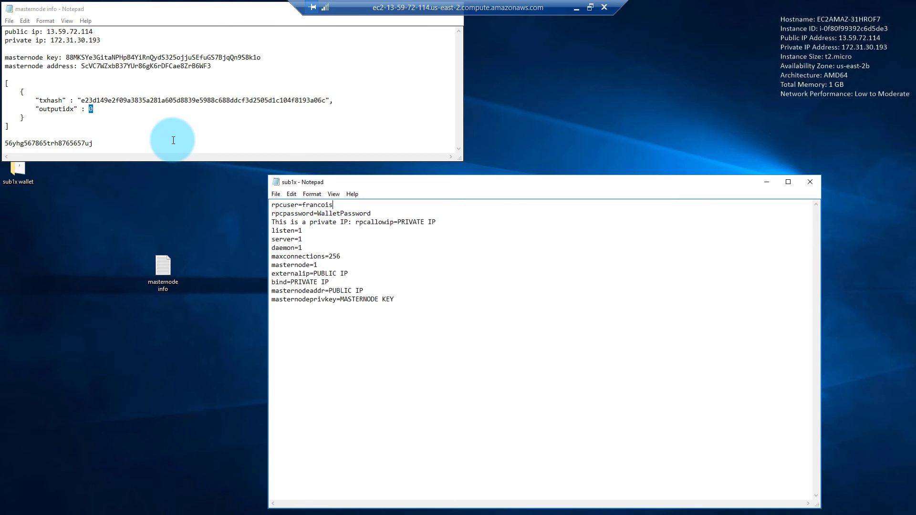
Replace the WalletPassword placeholder with the wallet password from the masternode info notes
left_click(270, 125)
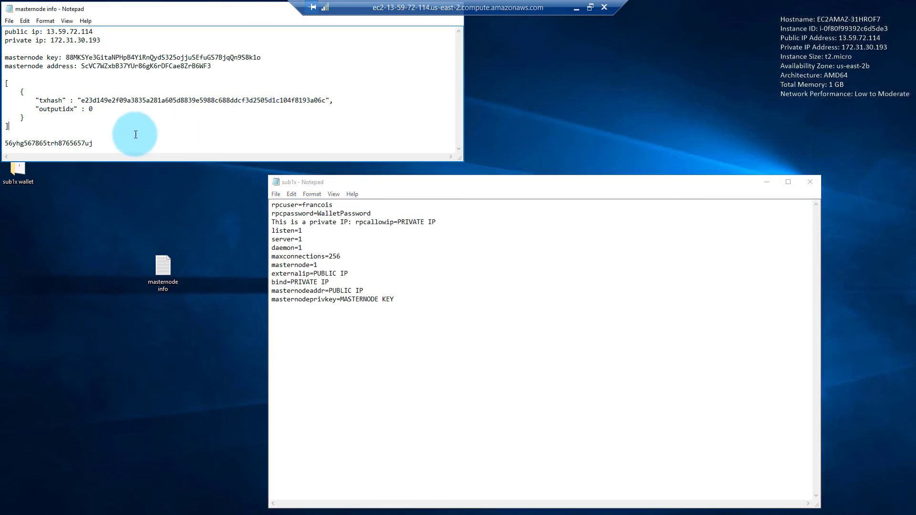
left_click_drag(99, 144, 5, 143)
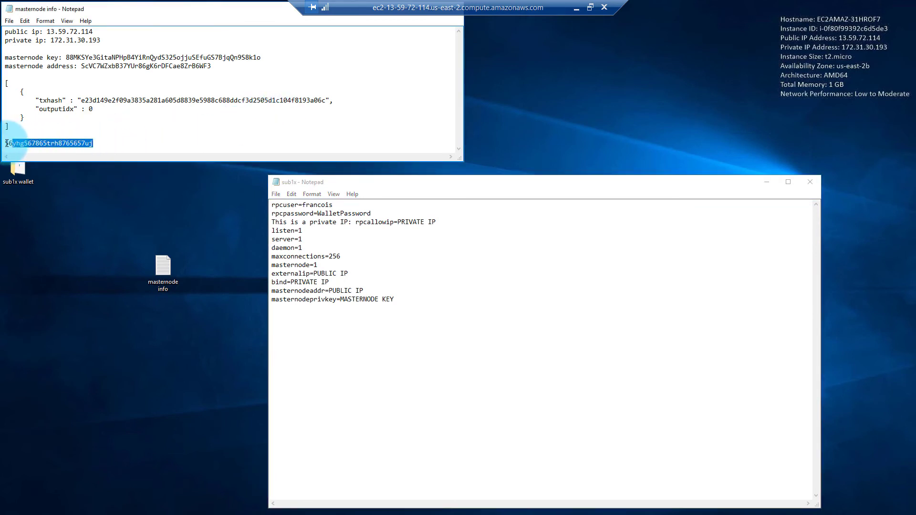
right_click(21, 143)
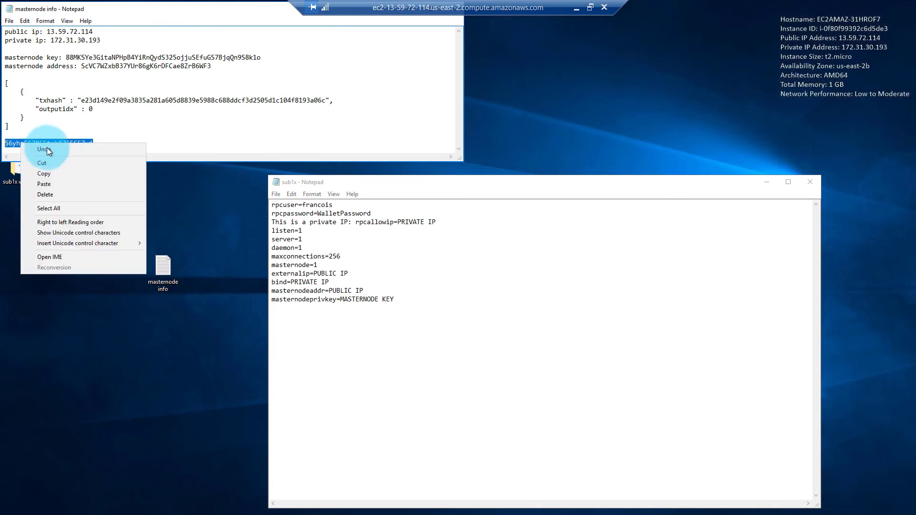
left_click(50, 175)
left_click_drag(371, 214, 317, 214)
key("ctrl+v")
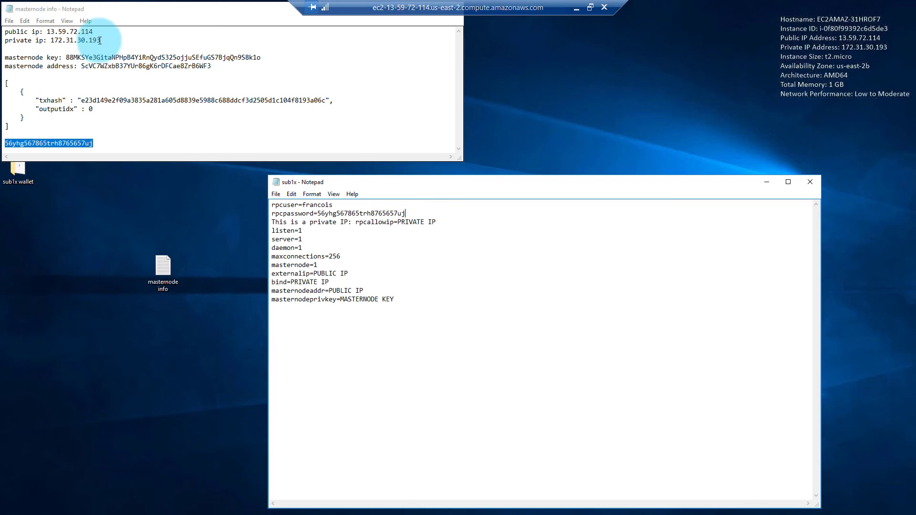
Set rpcallowip and bind to 172.31.30.193, and externalip and masternodeaddr to 13.59.72.114
left_click_drag(100, 40, 52, 42)
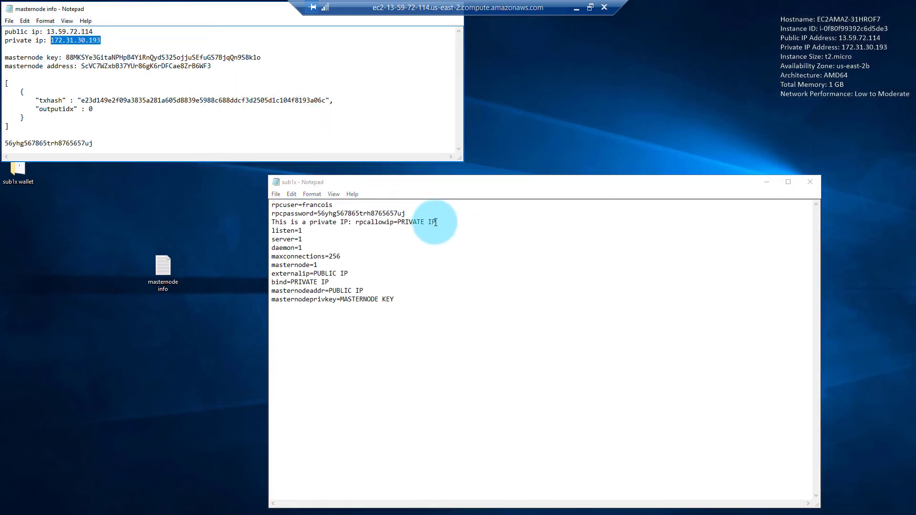
left_click_drag(436, 222, 403, 220)
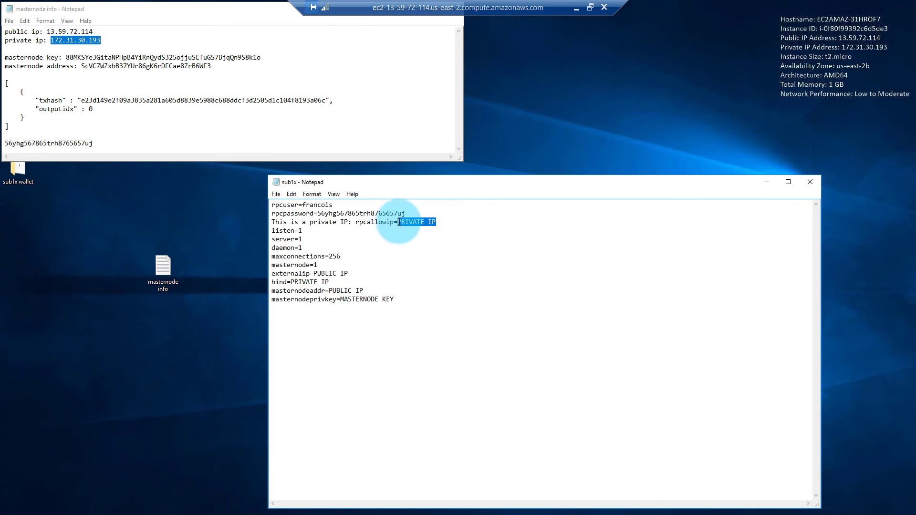
key("ctrl+v")
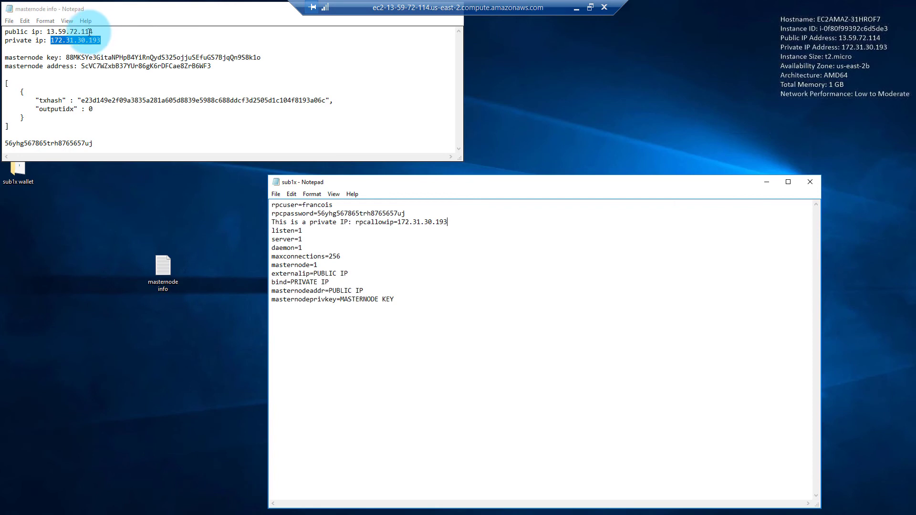
left_click_drag(93, 31, 49, 30)
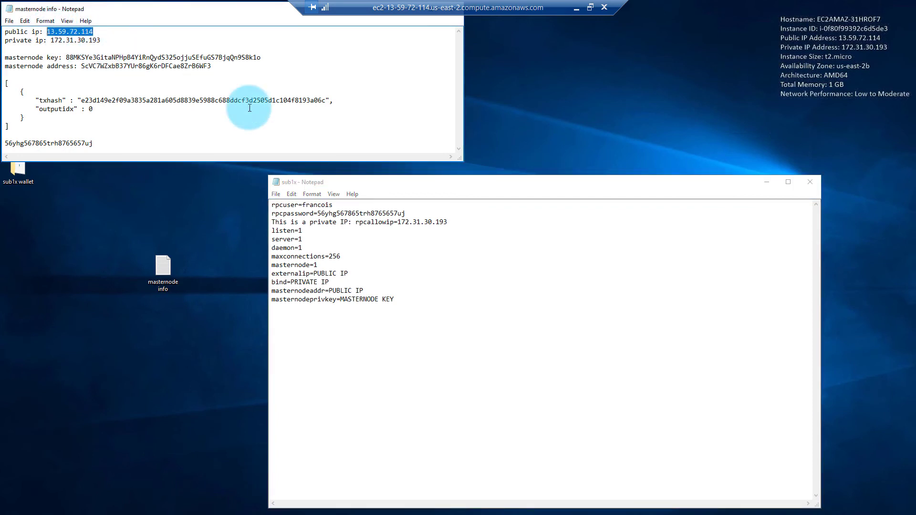
left_click(313, 274)
key("shift+End")
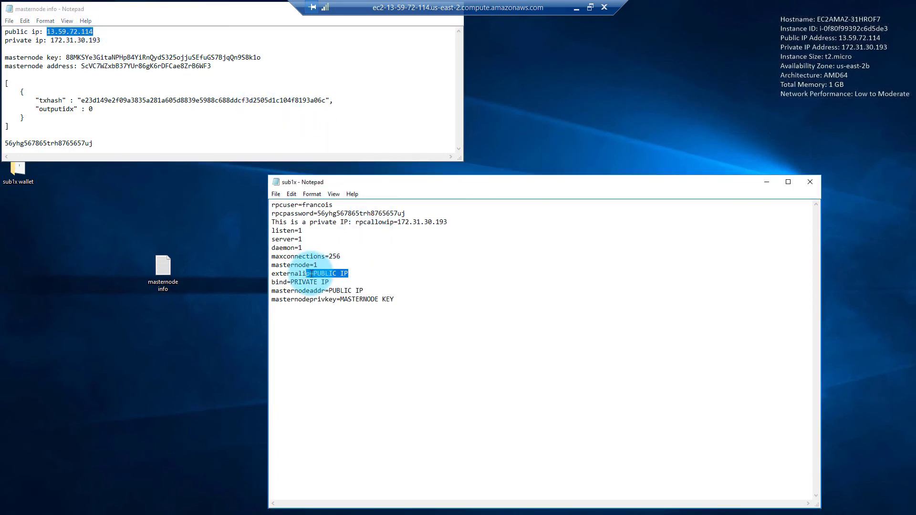
key("ctrl+v")
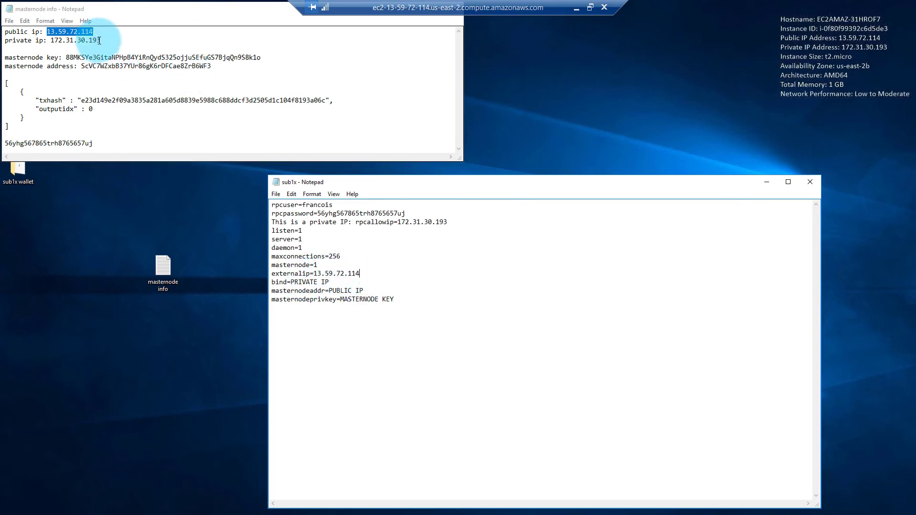
left_click_drag(99, 40, 53, 42)
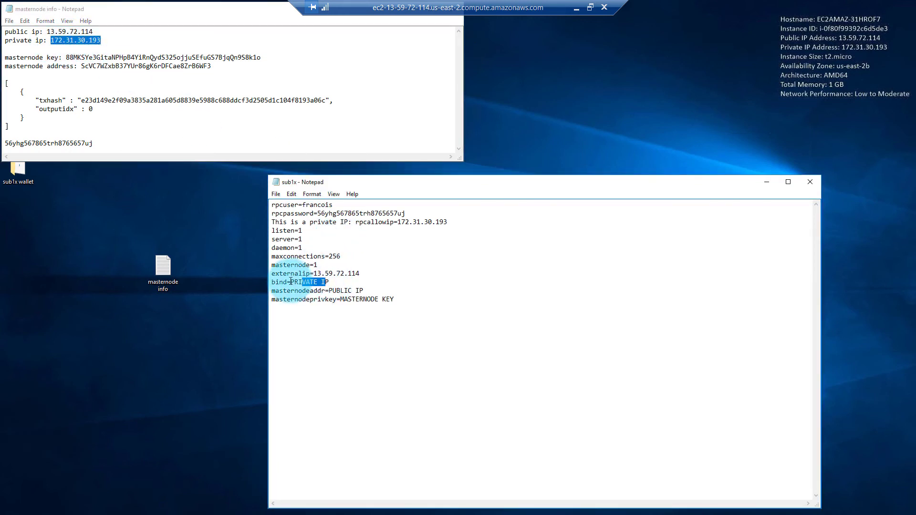
left_click_drag(329, 282, 296, 282)
key("ctrl+v")
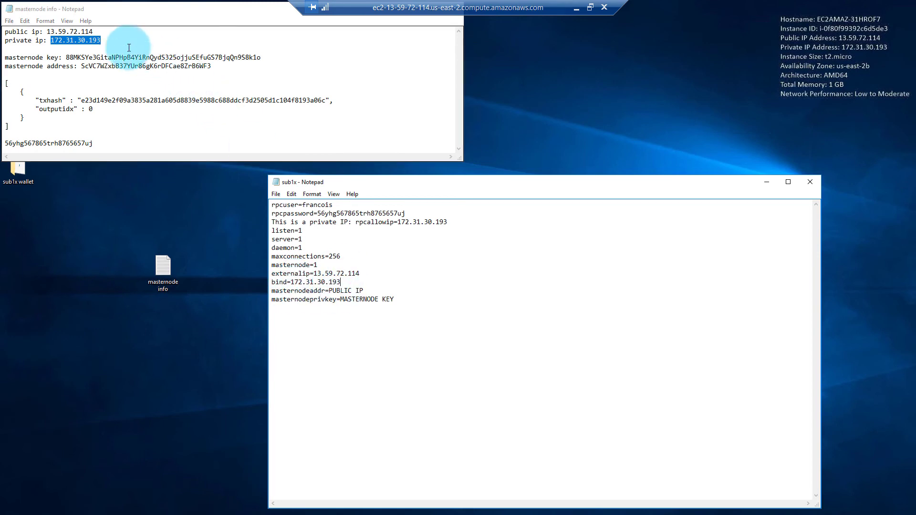
left_click_drag(93, 31, 48, 32)
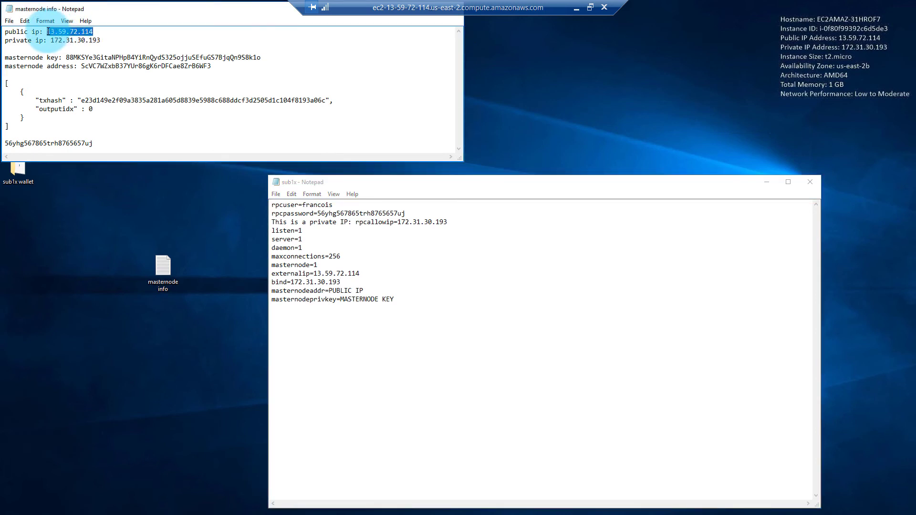
left_click_drag(364, 291, 328, 291)
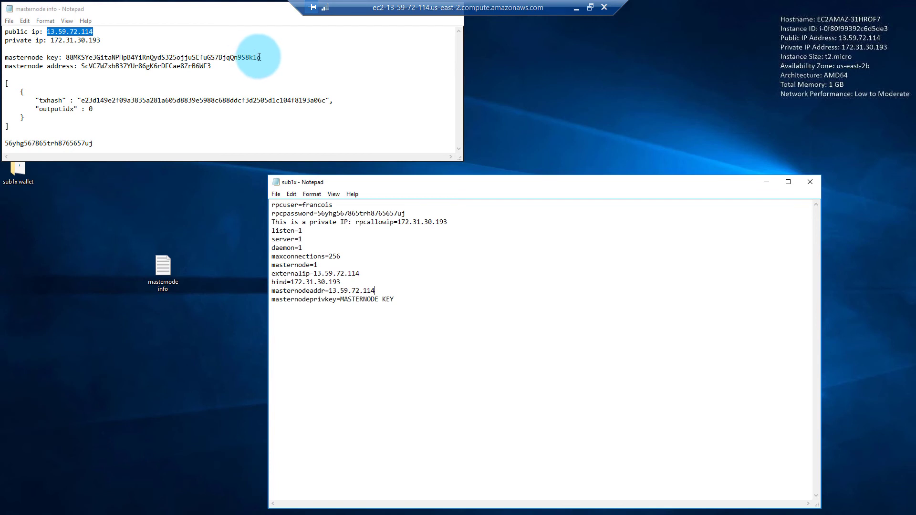
Paste the masternode key into the masternodeprivkey line
left_click_drag(260, 57, 68, 58)
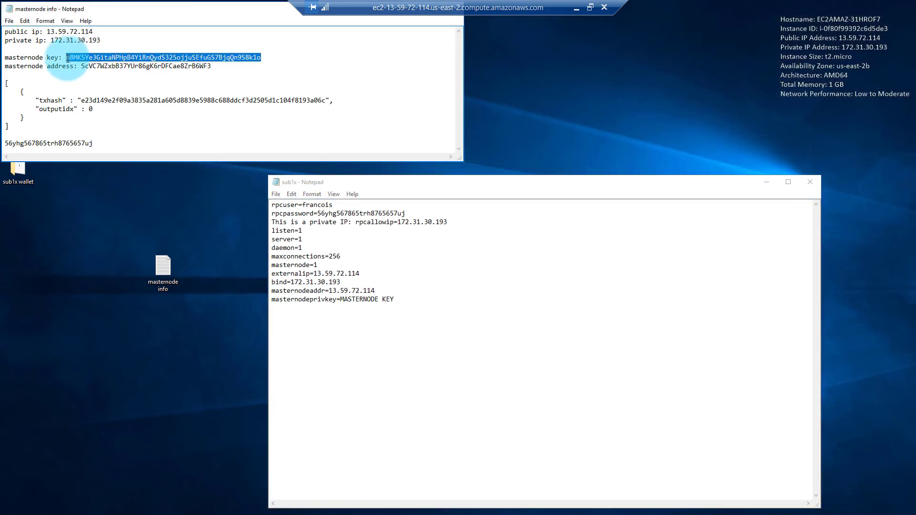
right_click(72, 58)
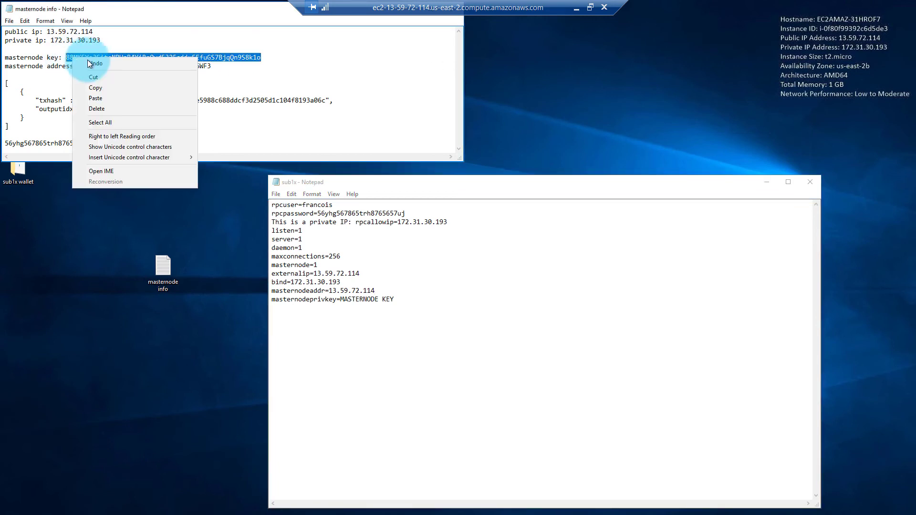
left_click(94, 88)
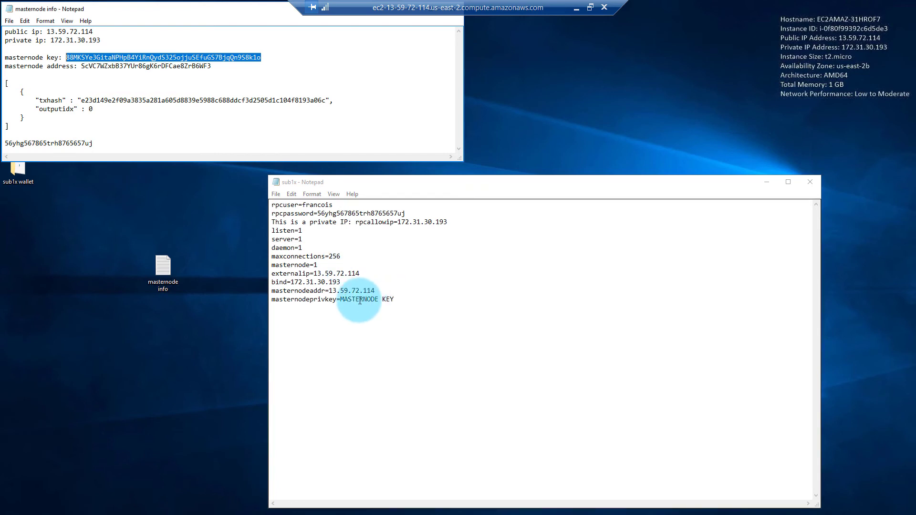
left_click_drag(359, 300, 340, 299)
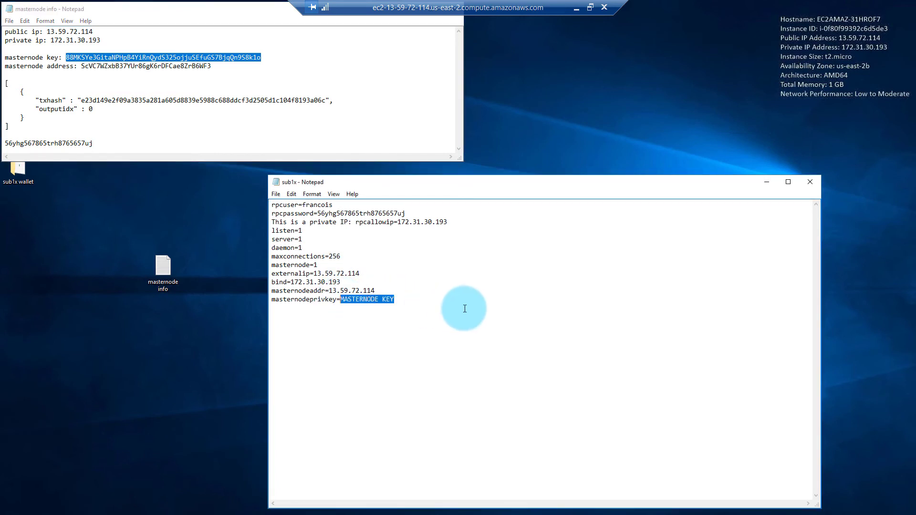
key("ctrl+v")
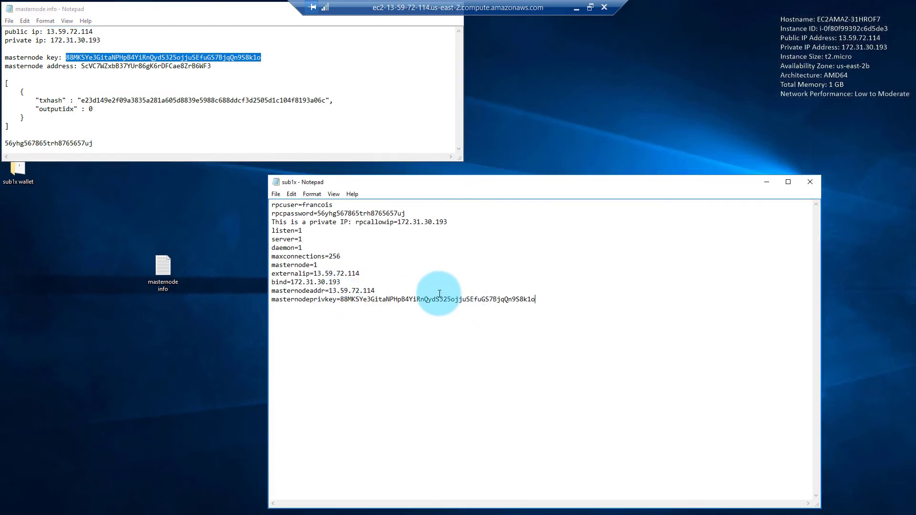
Save and close the sub1x.conf file
left_click(276, 194)
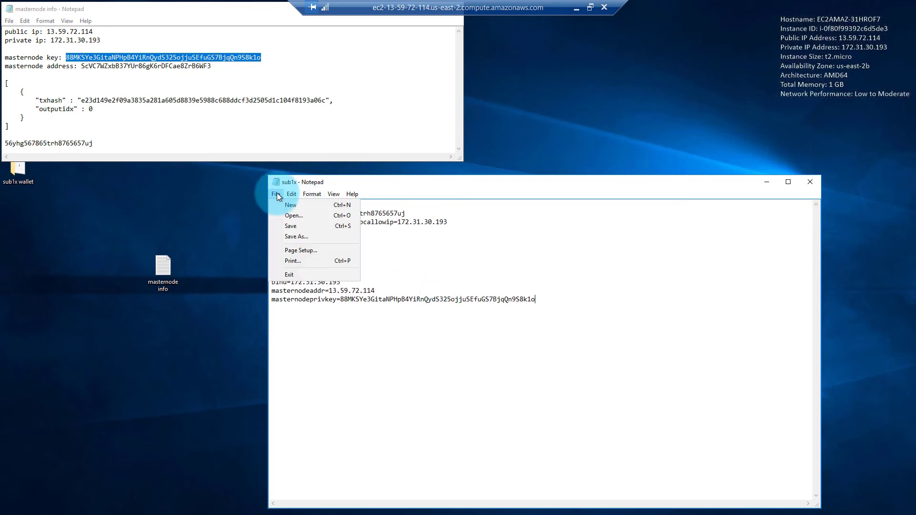
left_click(293, 226)
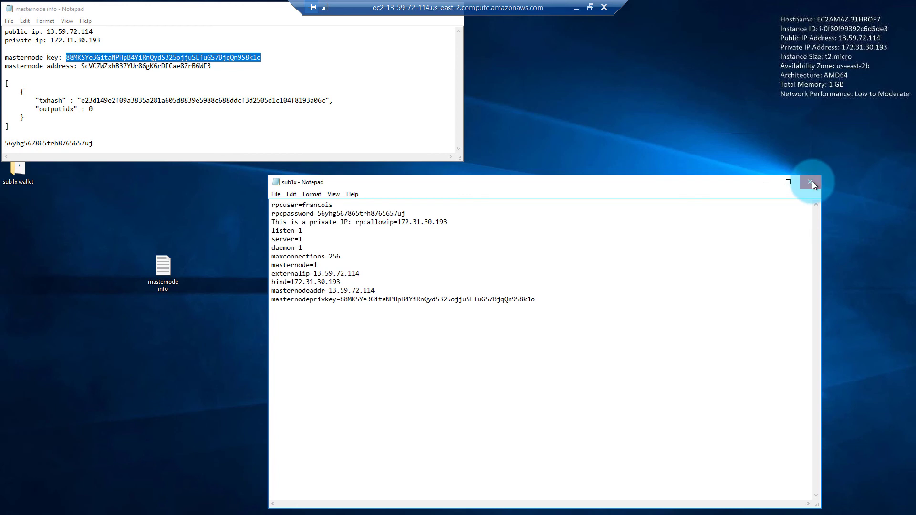
left_click(810, 182)
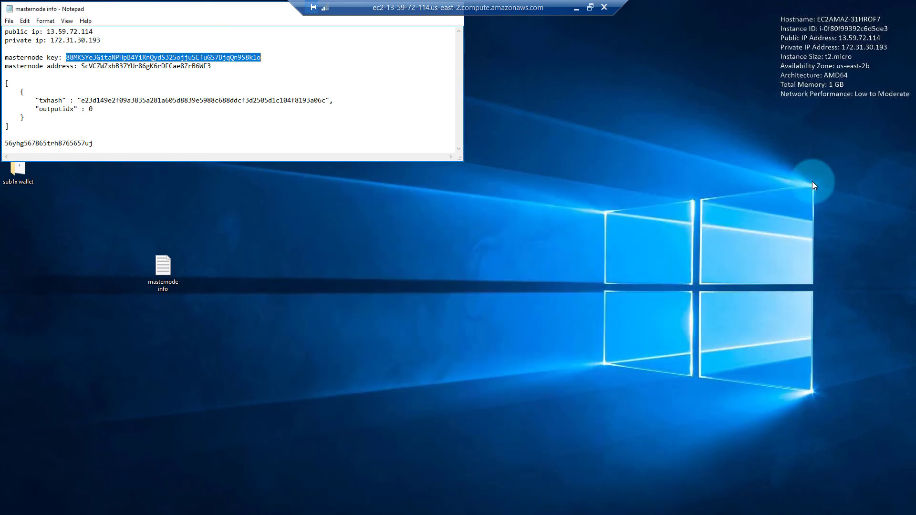
Save the masternode info notes and select the passphrase line
left_click(10, 22)
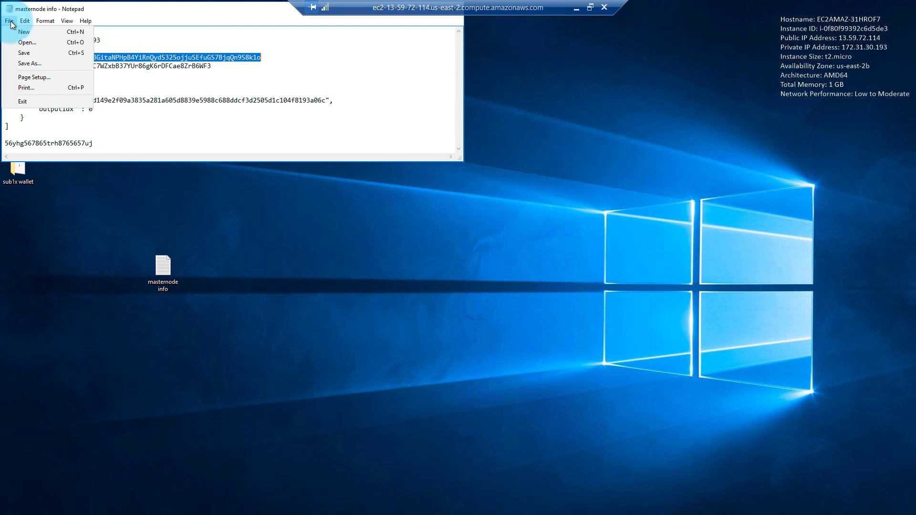
left_click(24, 53)
left_click_drag(92, 144, 5, 143)
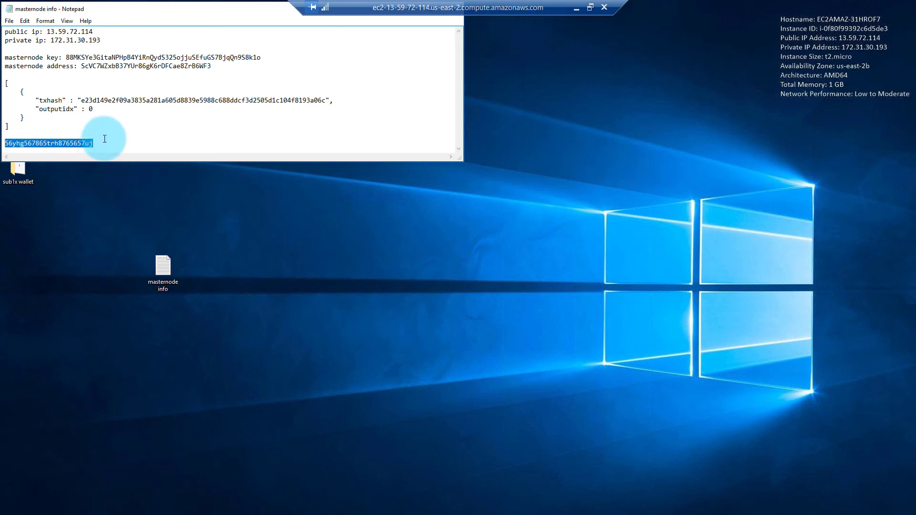
Open the sub1x wallet folder and select the sub1x-qt application
double_click(25, 177)
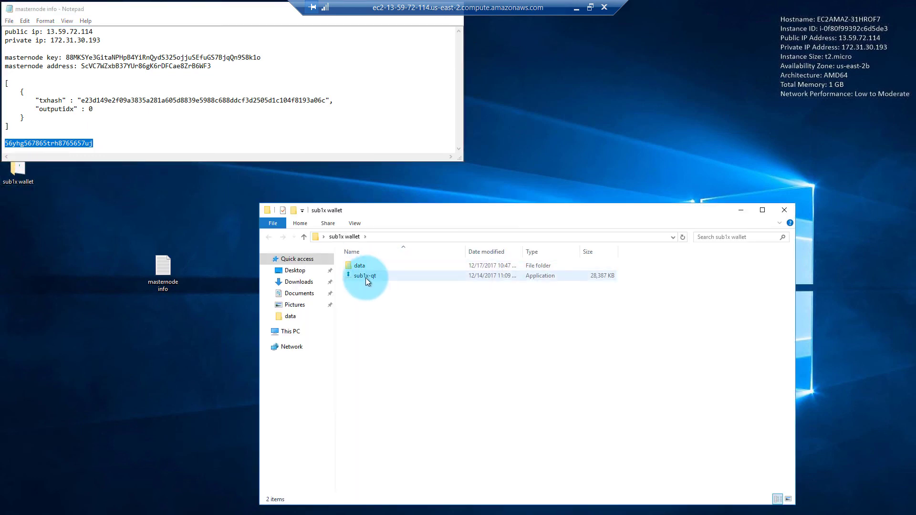
left_click(366, 278)
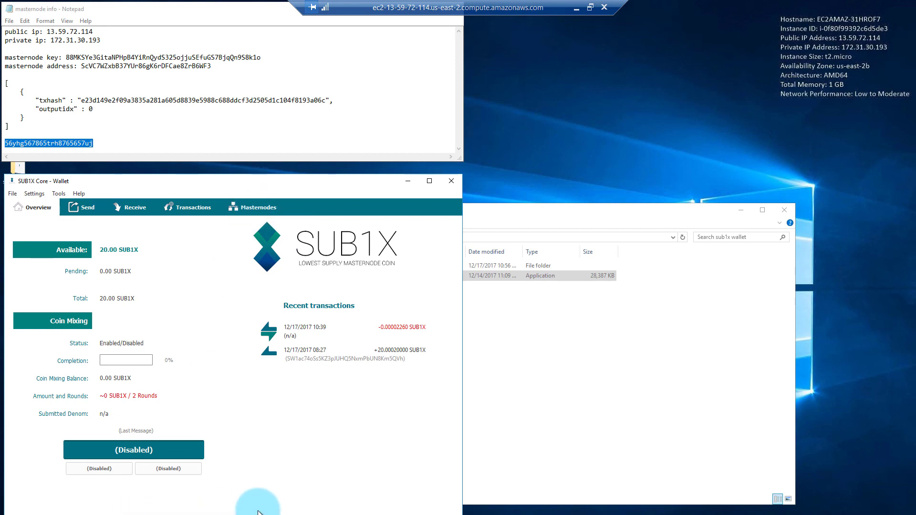
Move the wallet window aside and exit the masternode info notes
left_click_drag(310, 182, 408, 140)
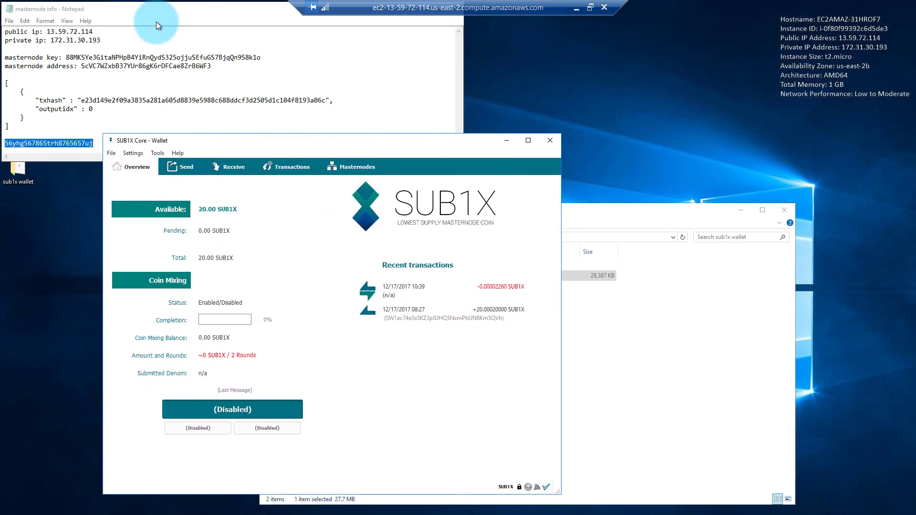
left_click(165, 9)
left_click(9, 20)
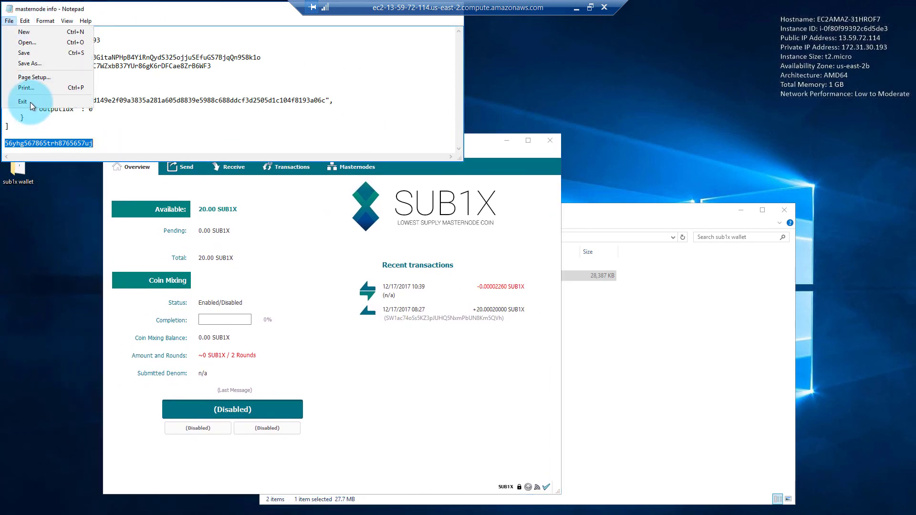
left_click(30, 103)
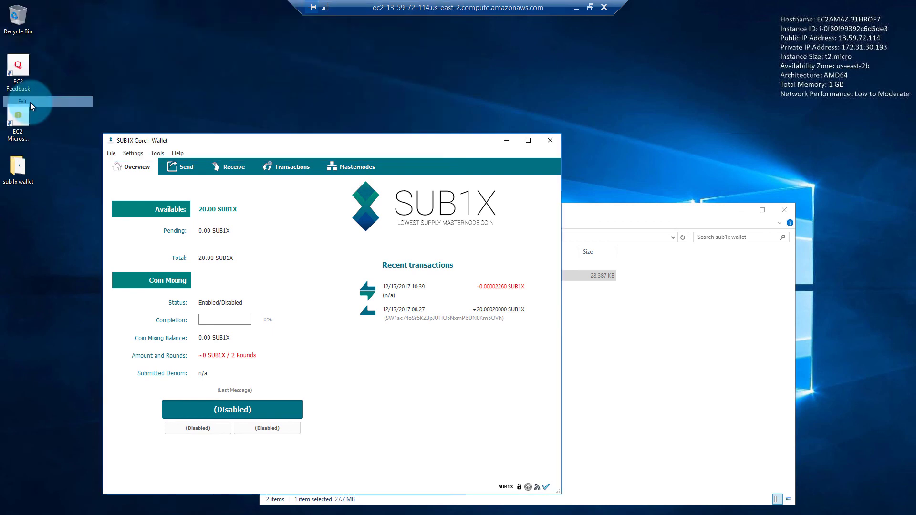
Start alias on the demowallet masternode from the Masternodes list and confirm
left_click(363, 168)
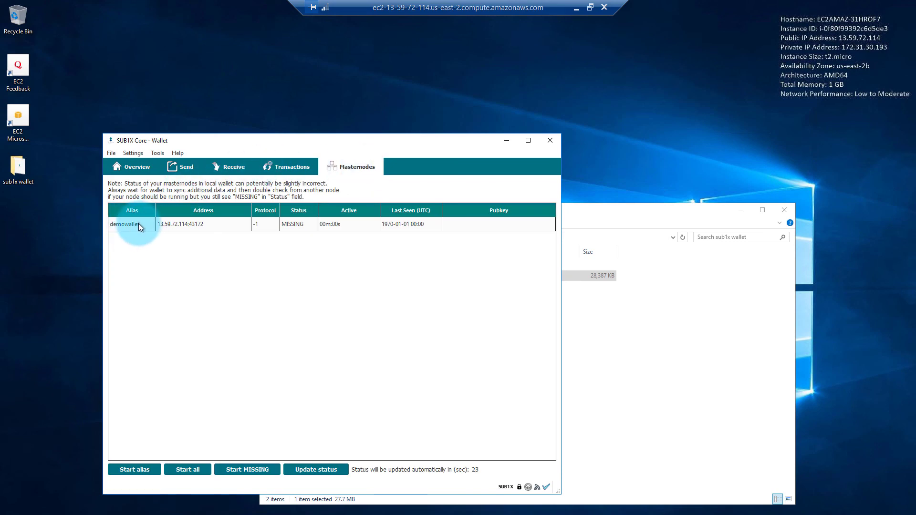
right_click(296, 223)
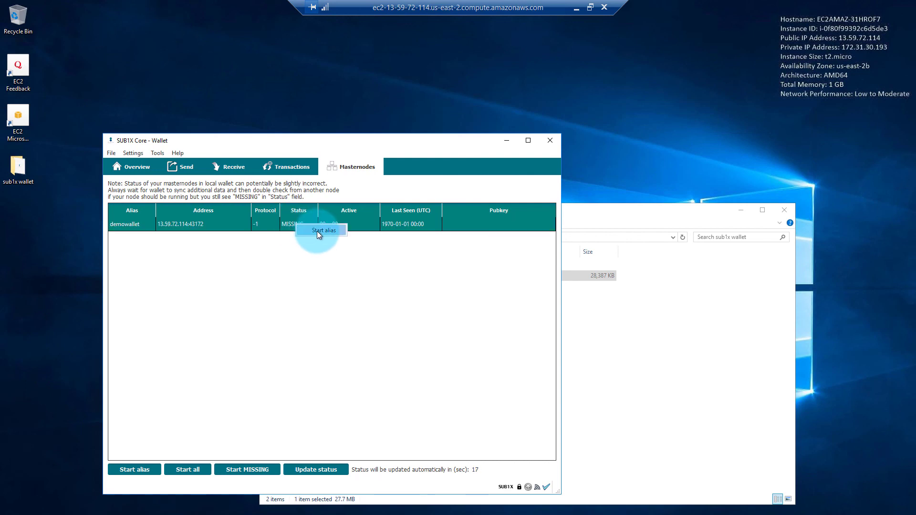
left_click(317, 231)
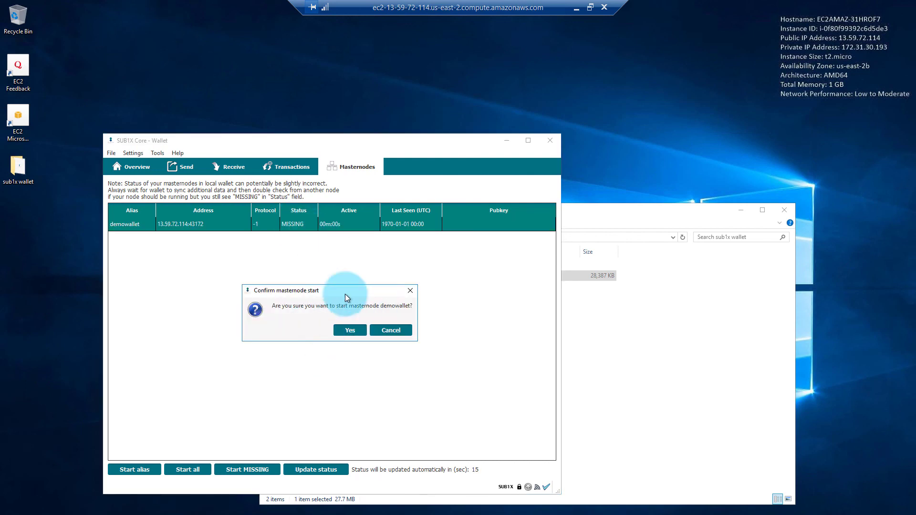
left_click(353, 331)
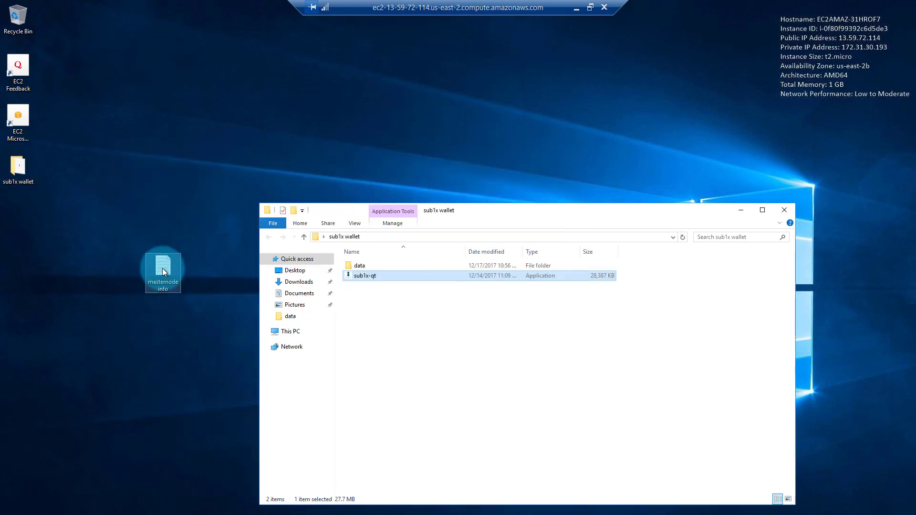
Copy the wallet passphrase from the masternode info notes
double_click(162, 268)
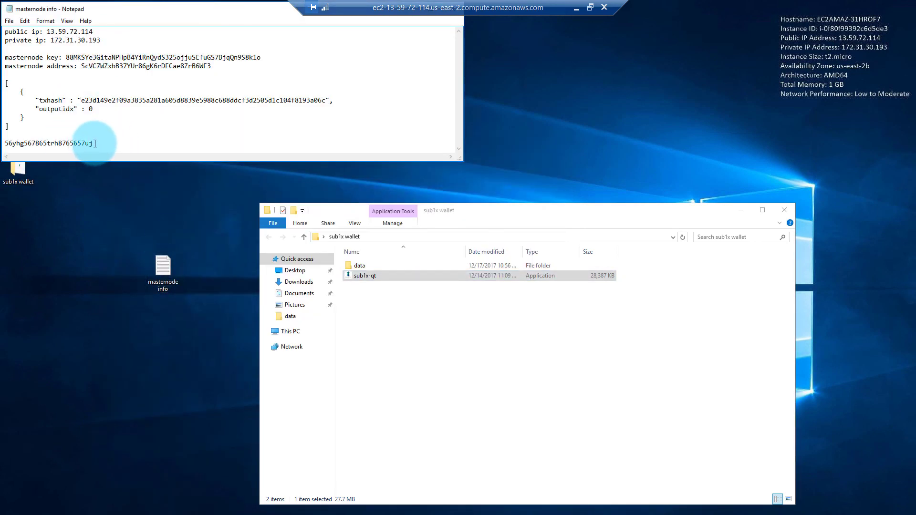
left_click_drag(94, 143, 3, 143)
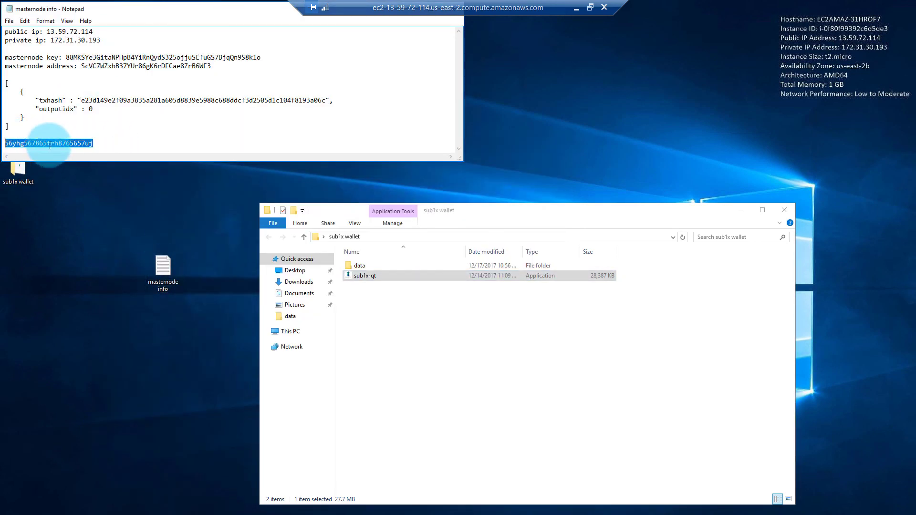
right_click(50, 145)
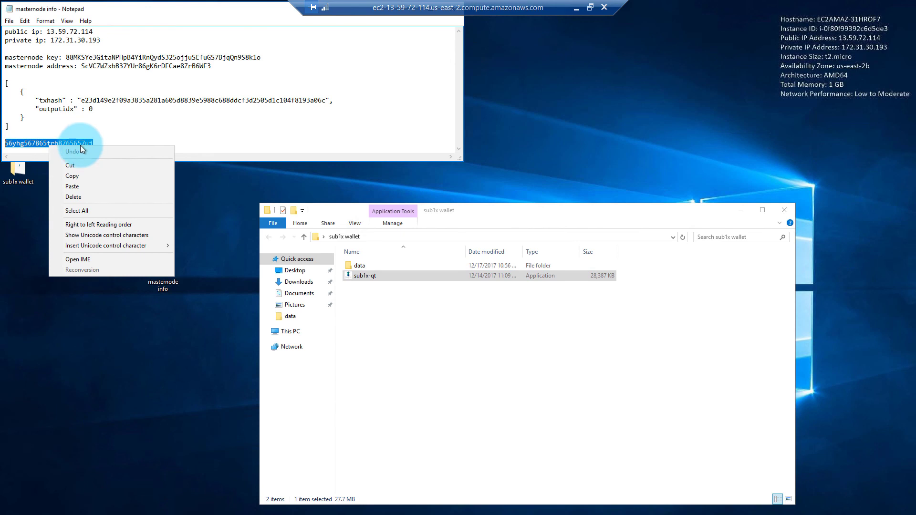
left_click(79, 175)
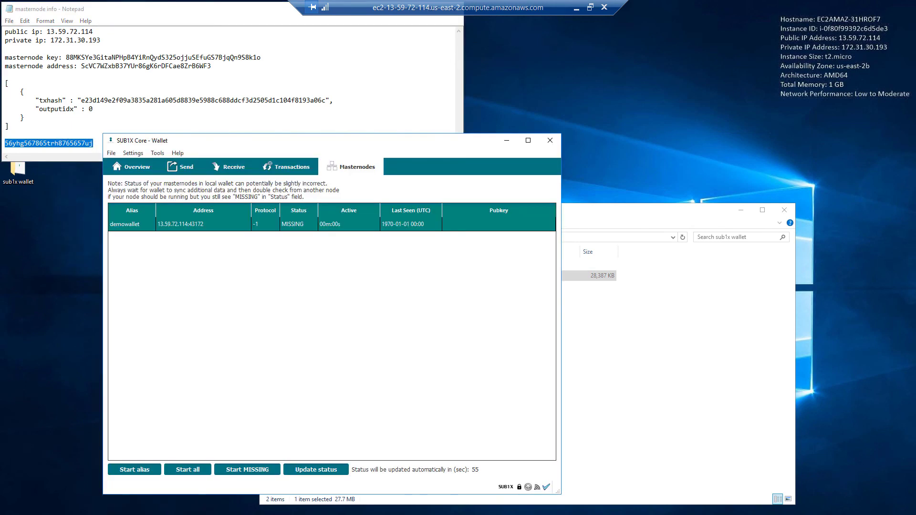
Start alias demowallet, unlock with the pasted passphrase, and dismiss the success message
left_click(282, 224)
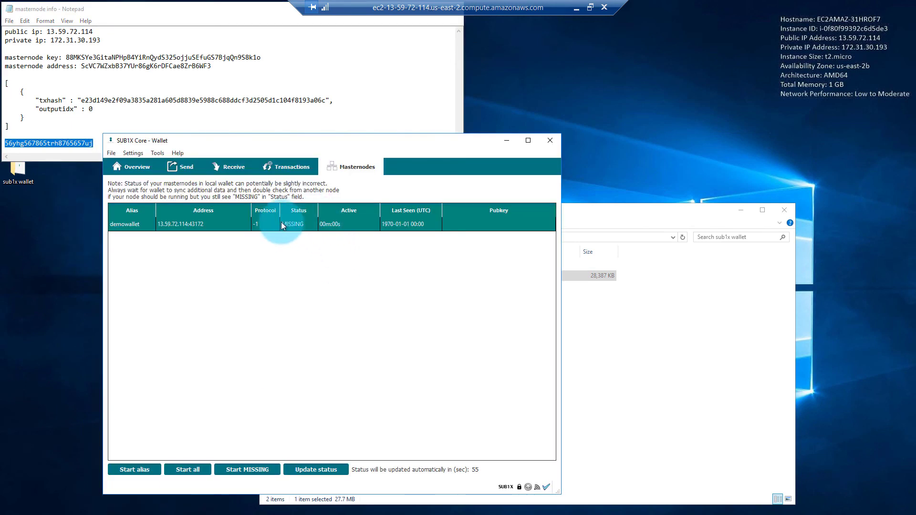
right_click(201, 221)
left_click(225, 228)
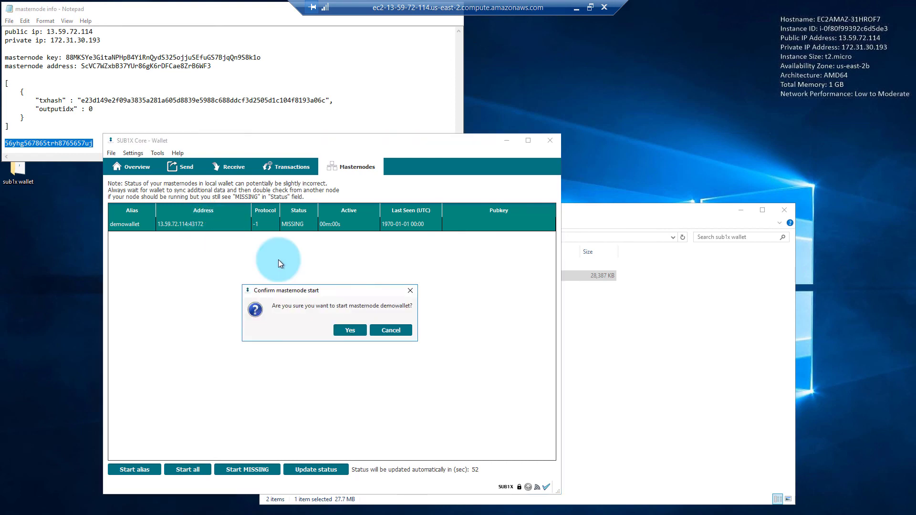
left_click(351, 331)
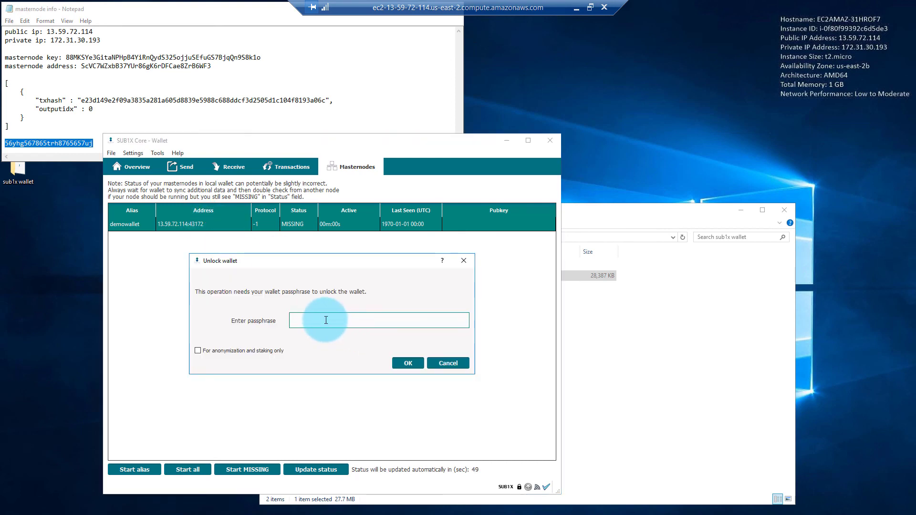
right_click(326, 320)
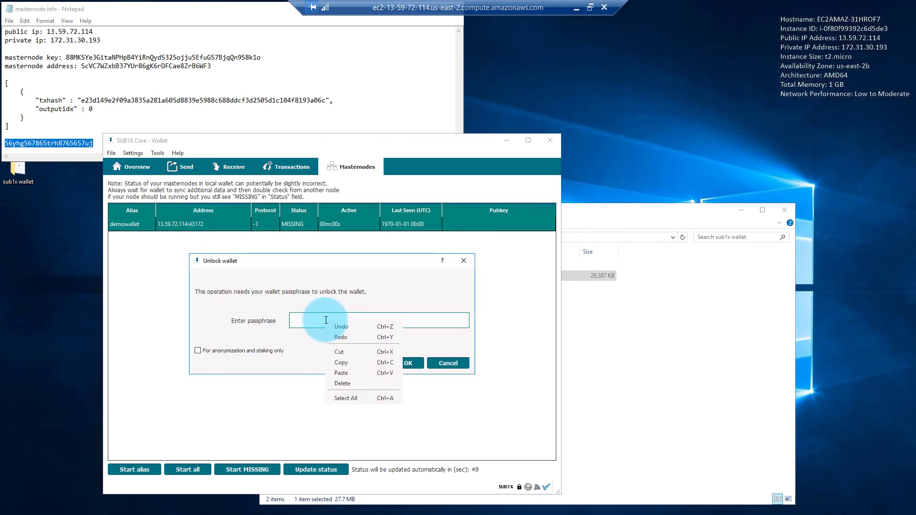
left_click(341, 373)
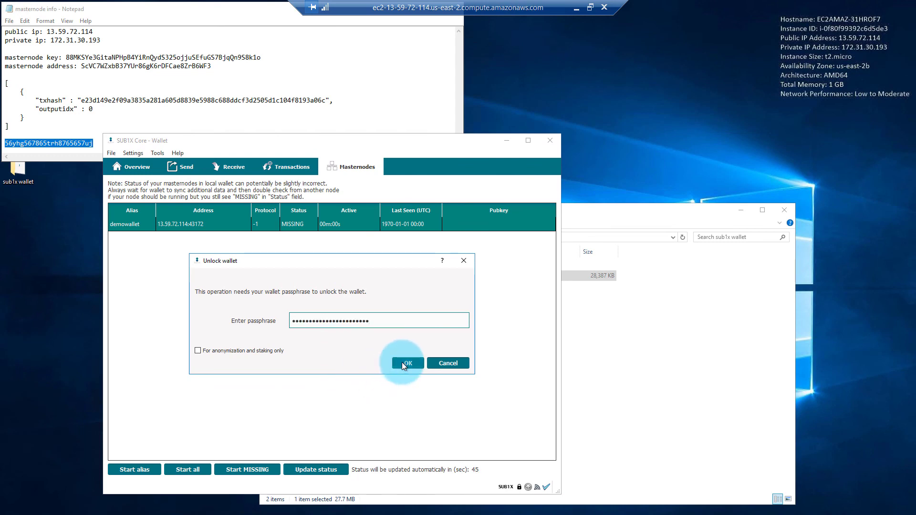
left_click(404, 364)
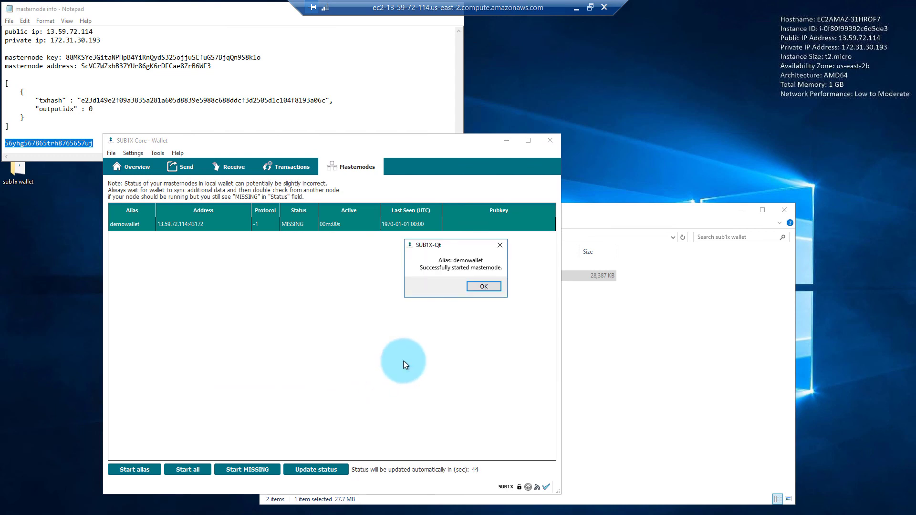
left_click(480, 288)
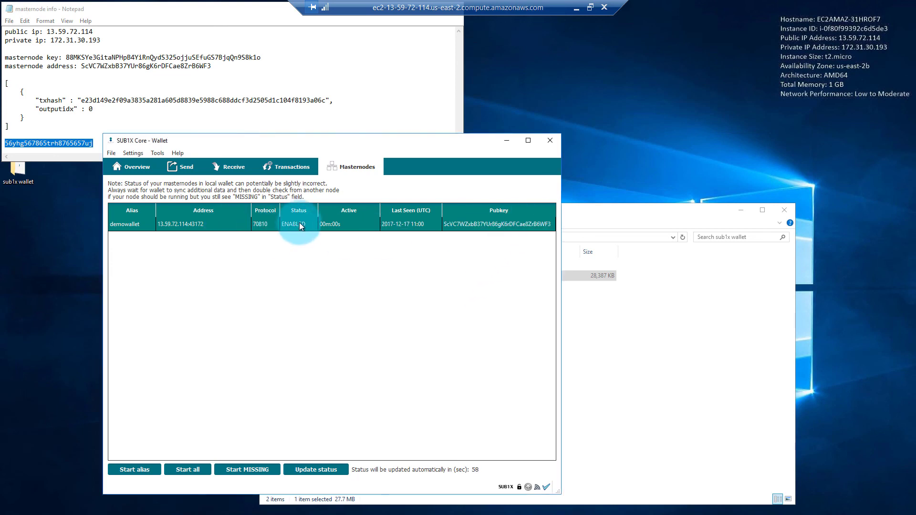